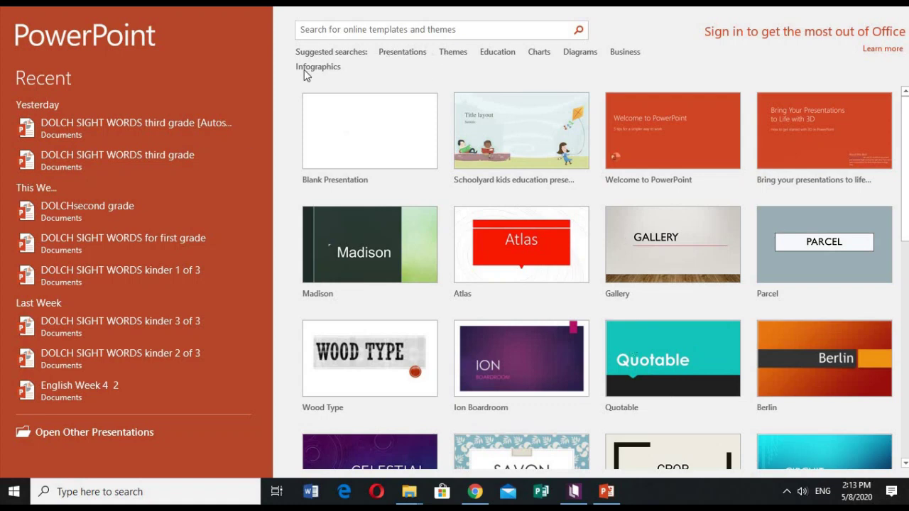
- Create a new blank presentation from the start screen
left_click(376, 151)
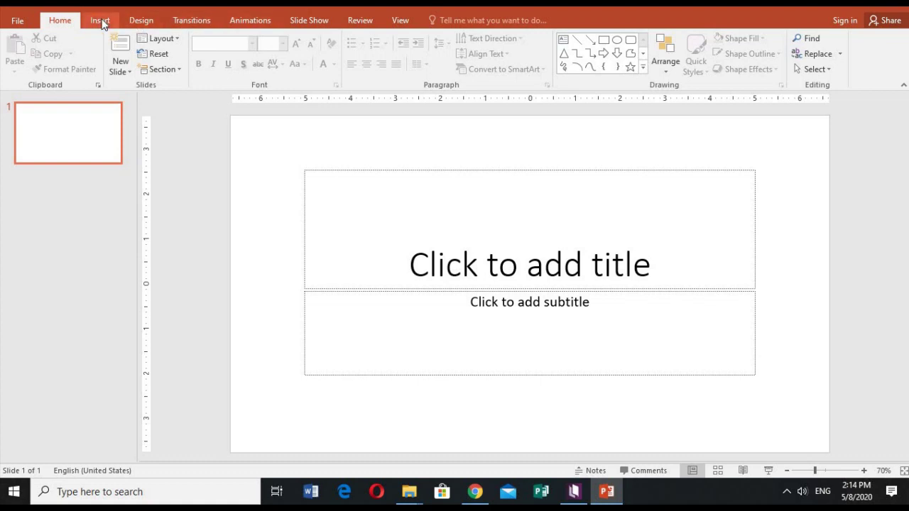
scroll(359, 23, "down", 5)
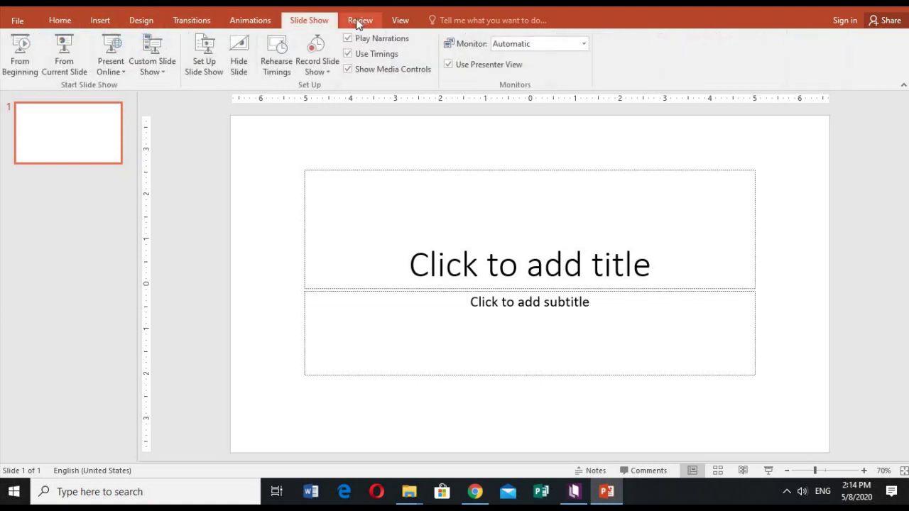
scroll(404, 23, "down", 1)
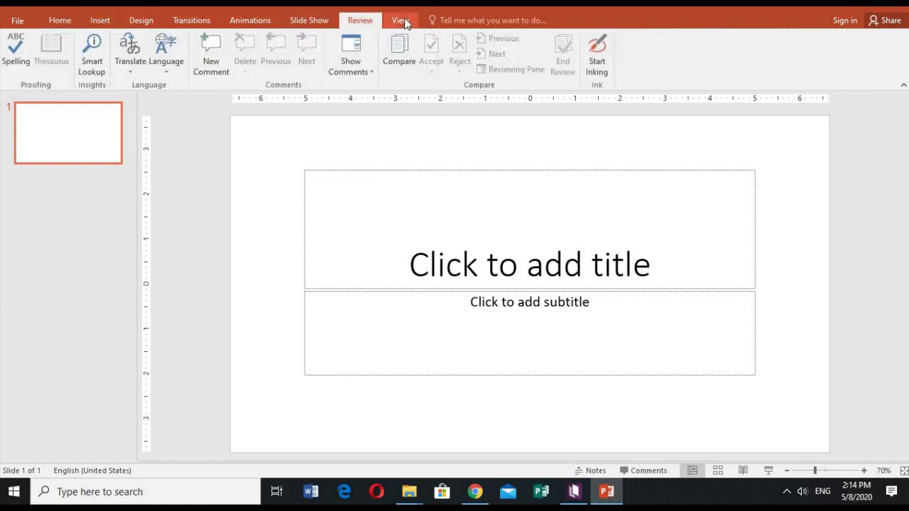
left_click(402, 21)
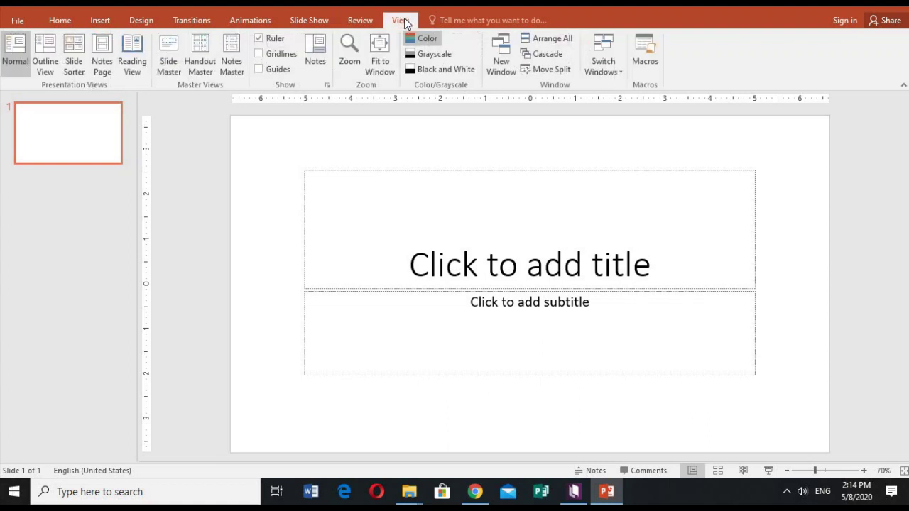
left_click(204, 22)
left_click(146, 22)
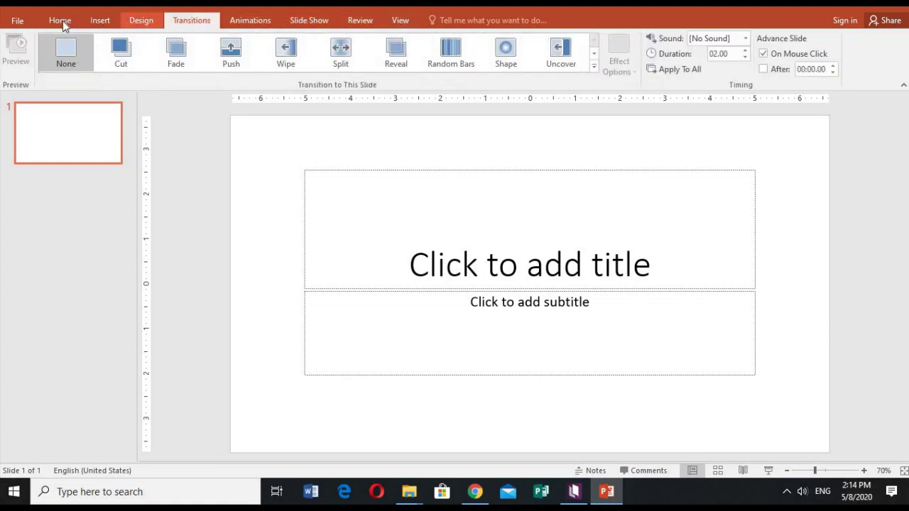
left_click(63, 20)
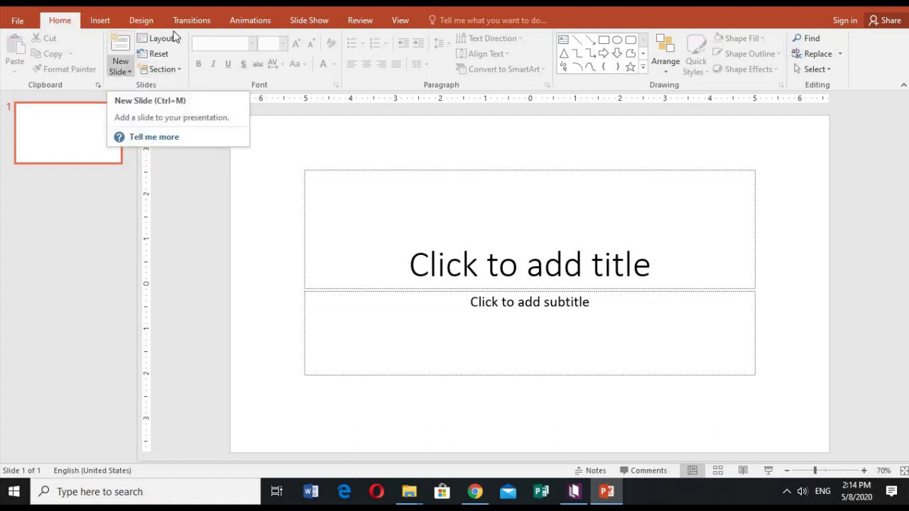
- Change the slide orientation to portrait through the custom slide size settings, scaling the content with Ensure Fit
left_click(152, 22)
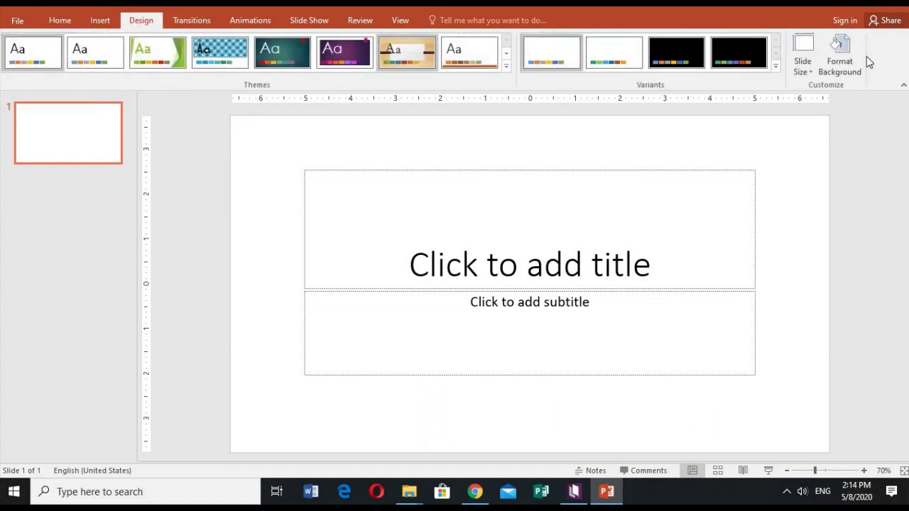
left_click(814, 74)
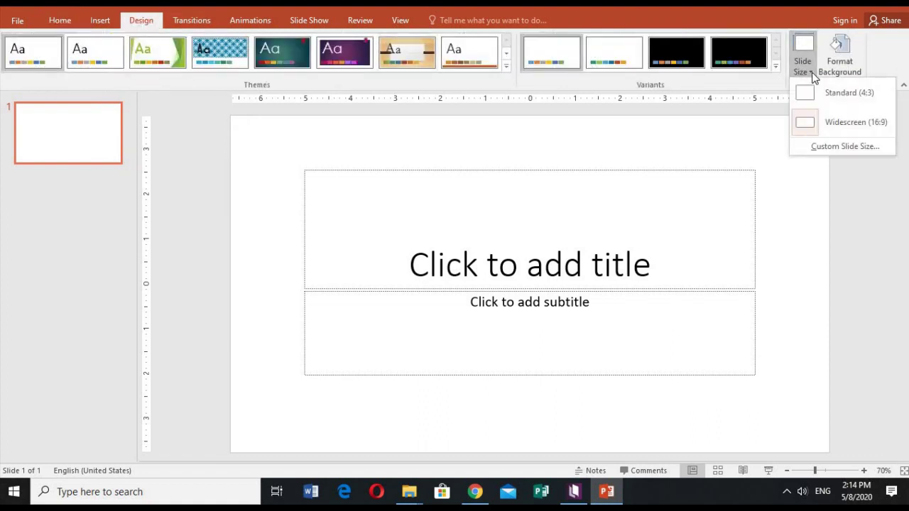
left_click(825, 148)
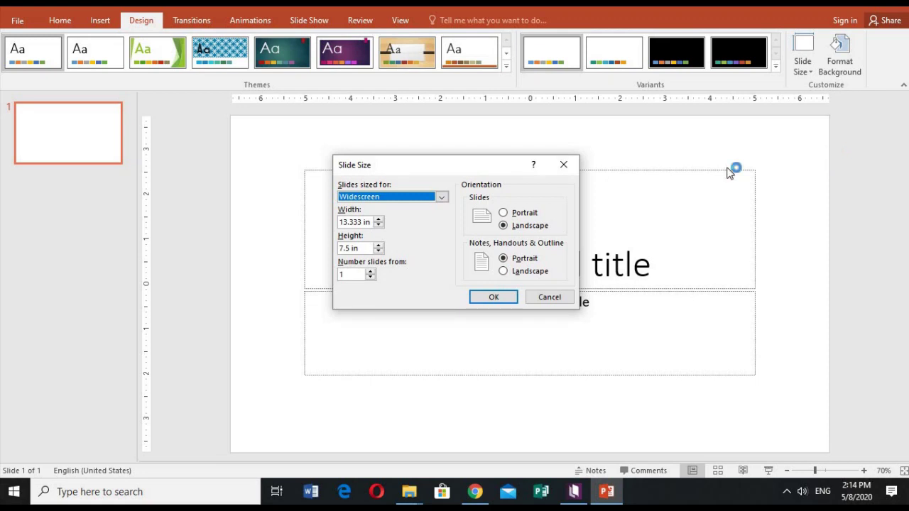
left_click(504, 214)
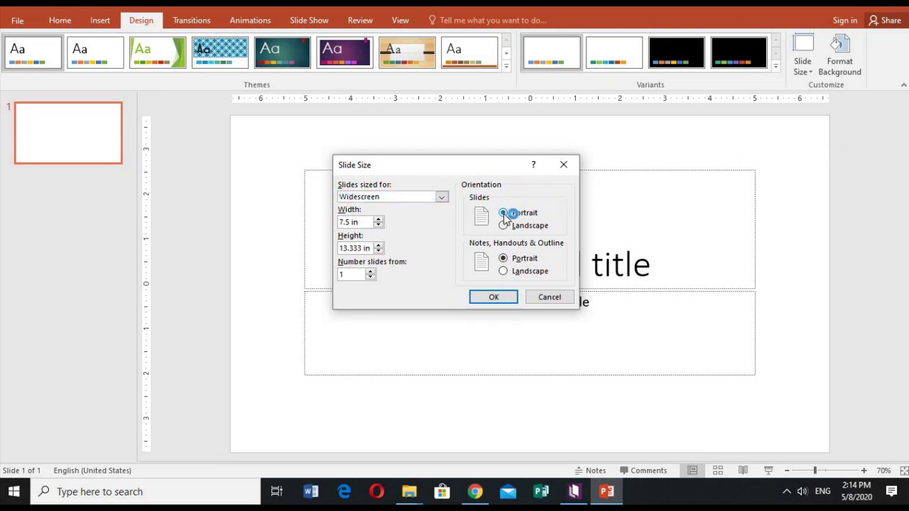
left_click(494, 297)
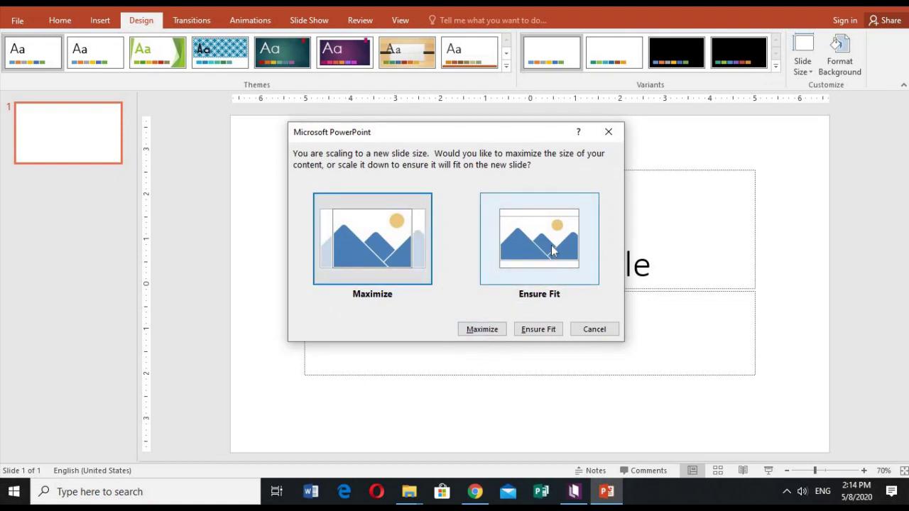
left_click(543, 280)
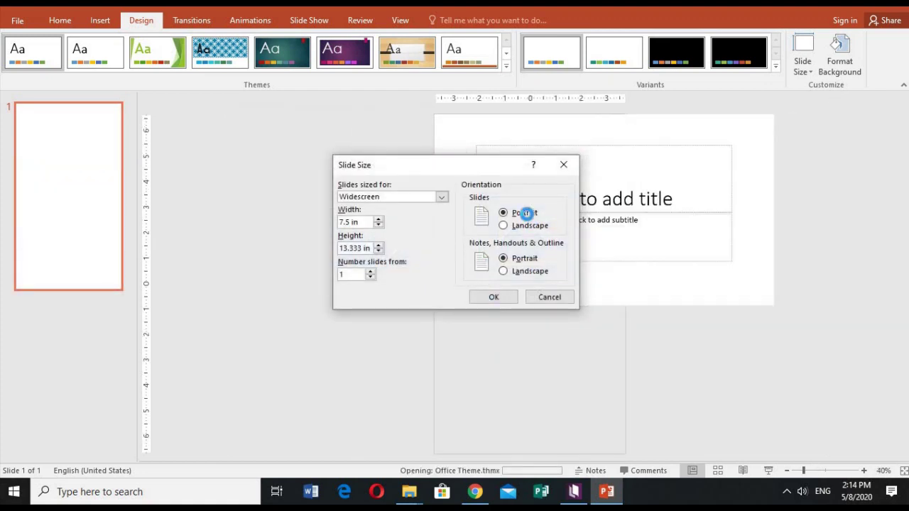
left_click(493, 299)
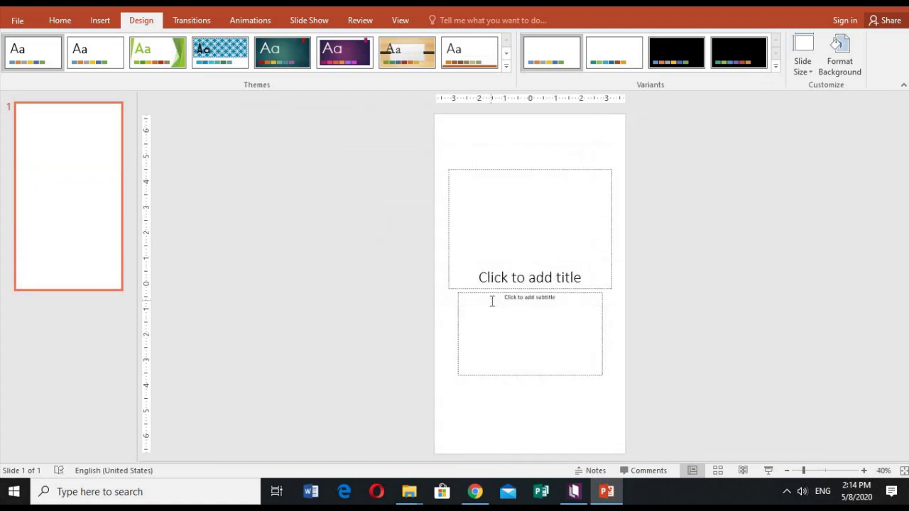
- Delete the subtitle and title placeholders from the slide
left_click(492, 301)
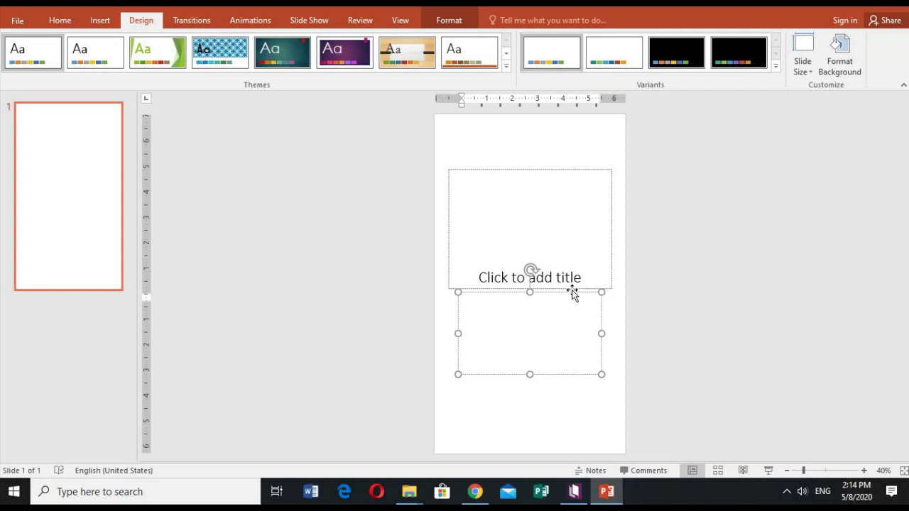
left_click(572, 292)
key("Delete")
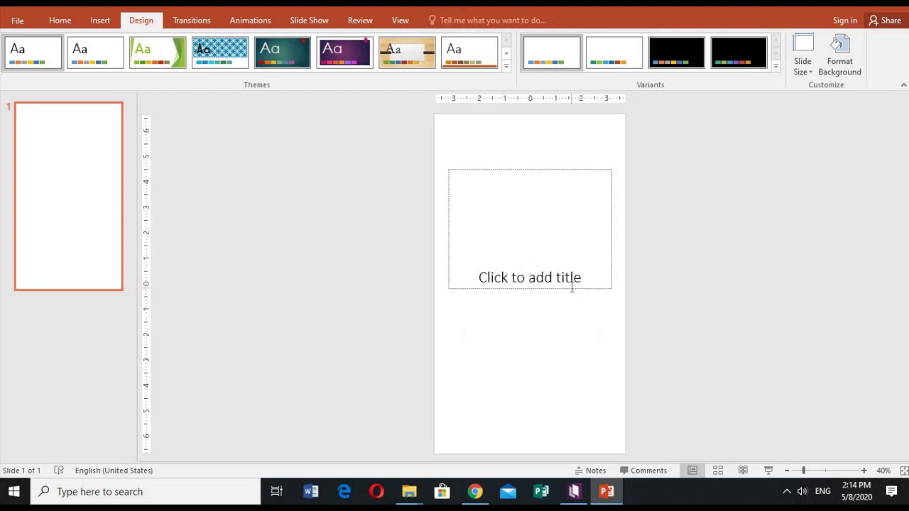
left_click(572, 287)
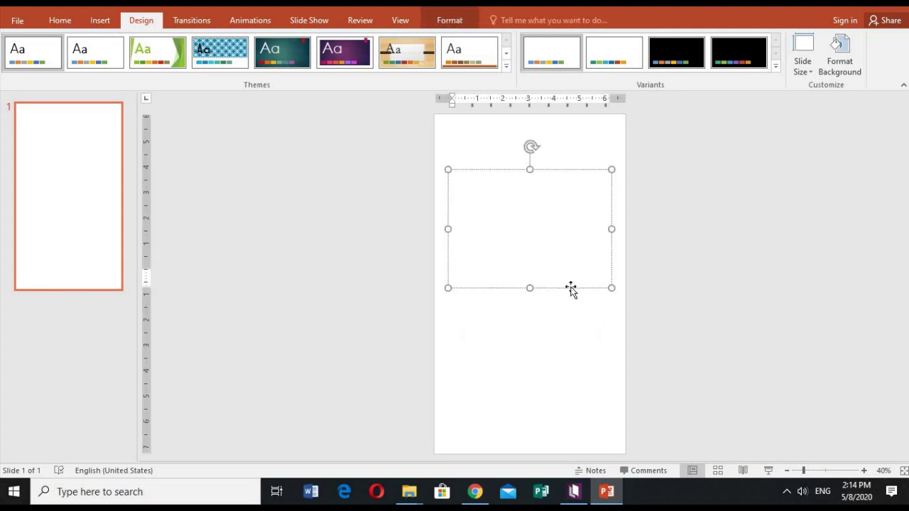
left_click(572, 288)
key("Delete")
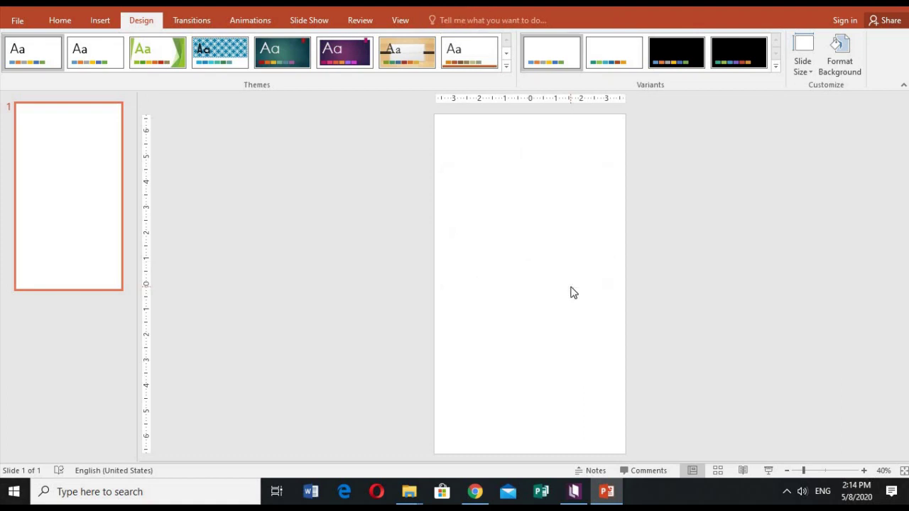
- Set the custom slide height to 10 inches and scale the content with Maximize
left_click(811, 73)
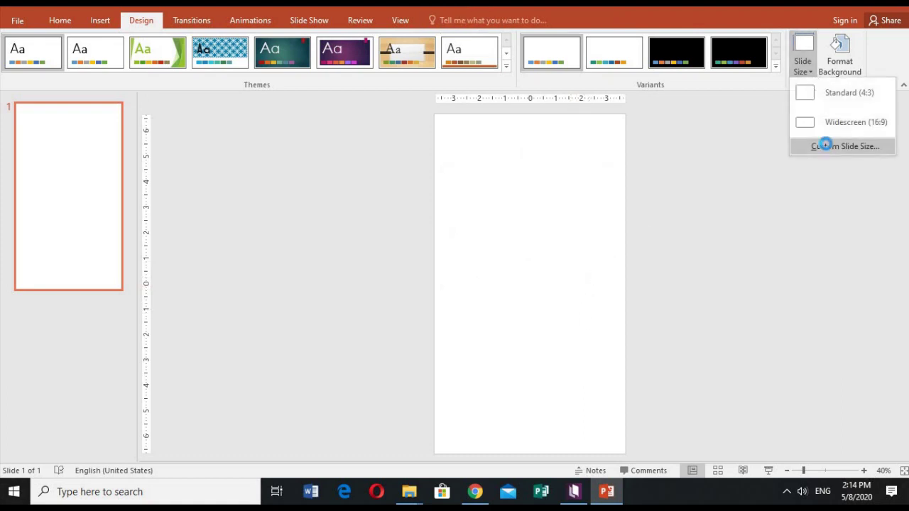
left_click(826, 145)
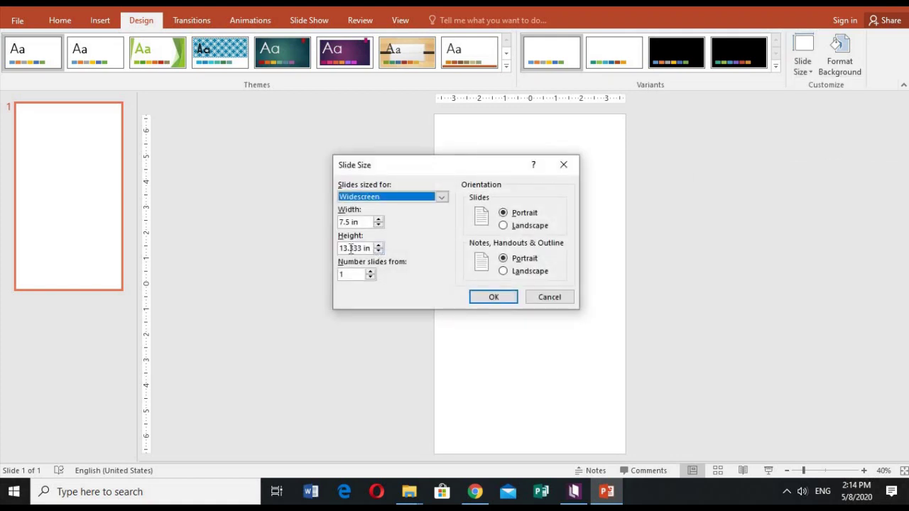
left_click_drag(343, 248, 381, 253)
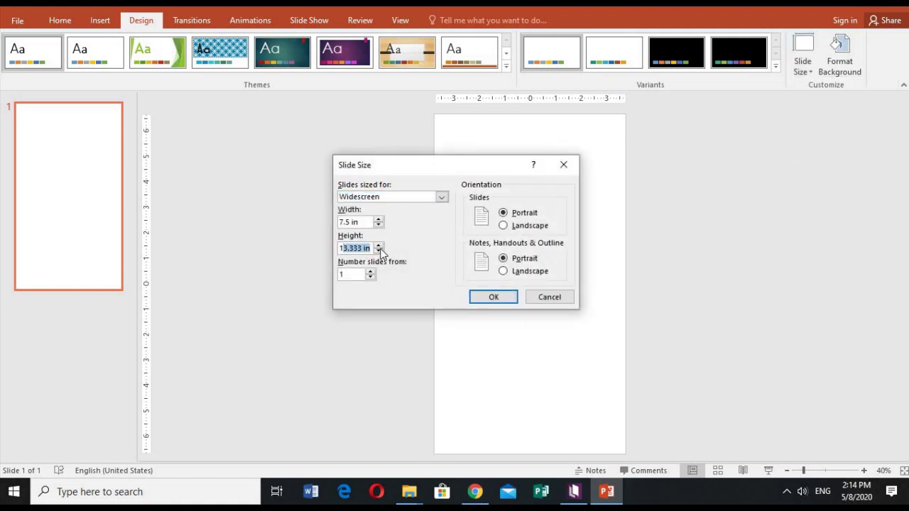
type("0")
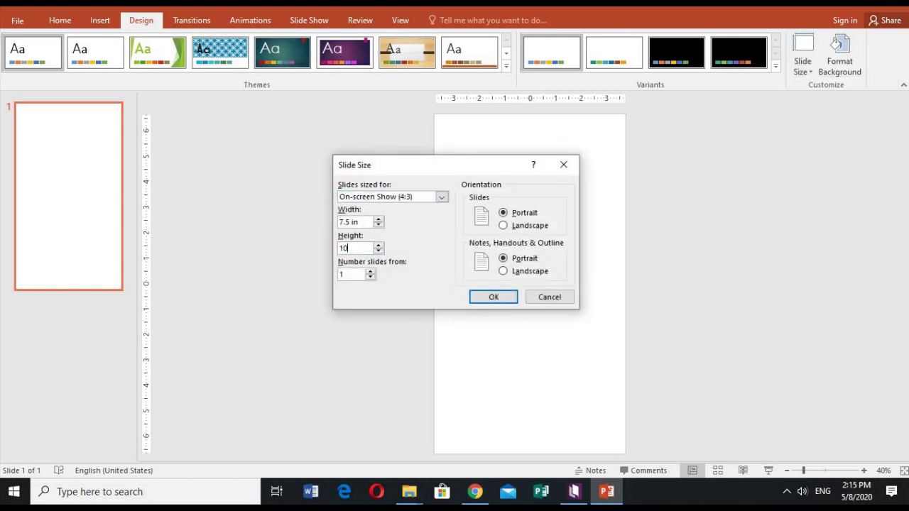
left_click(490, 298)
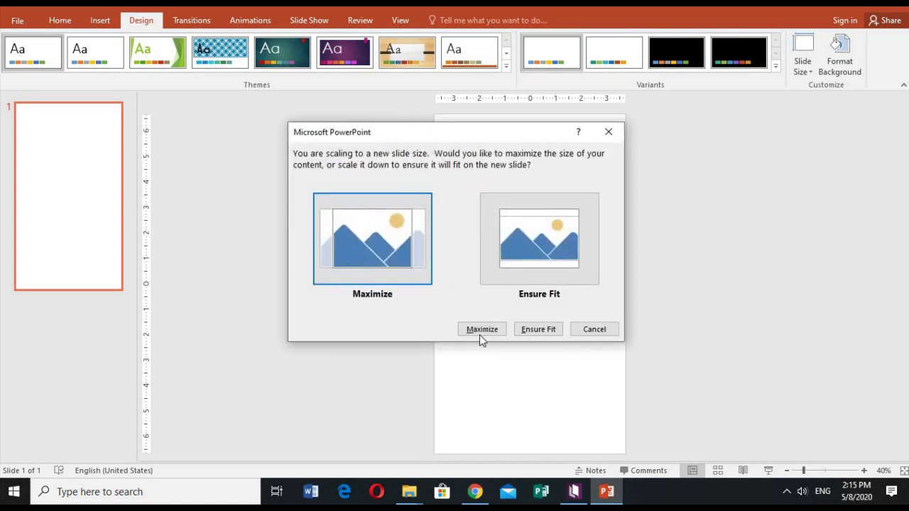
left_click(481, 330)
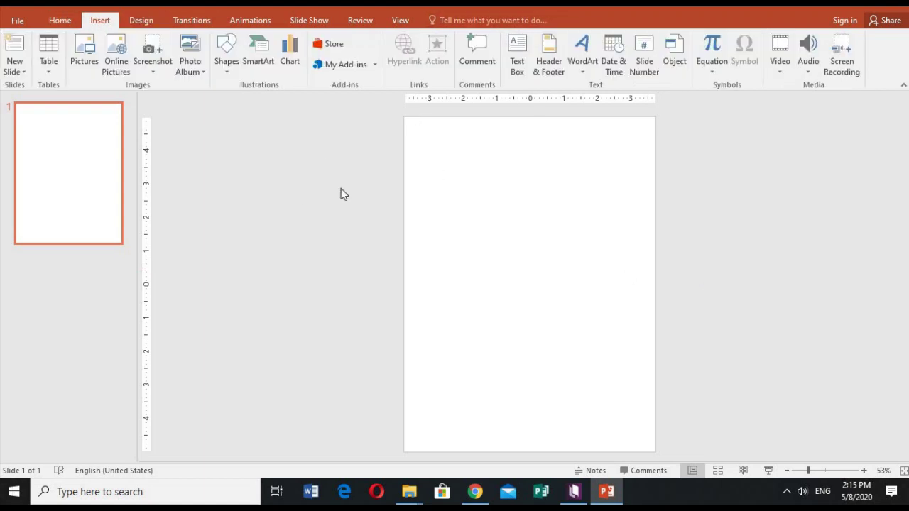
- Insert the picture "unnamed (2)" from the Downloads folder into the slide
left_click(85, 53)
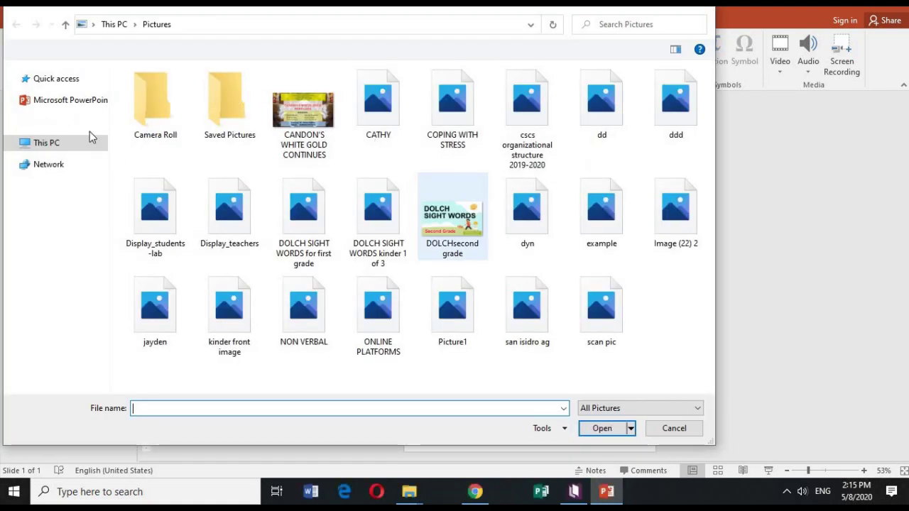
left_click(71, 207)
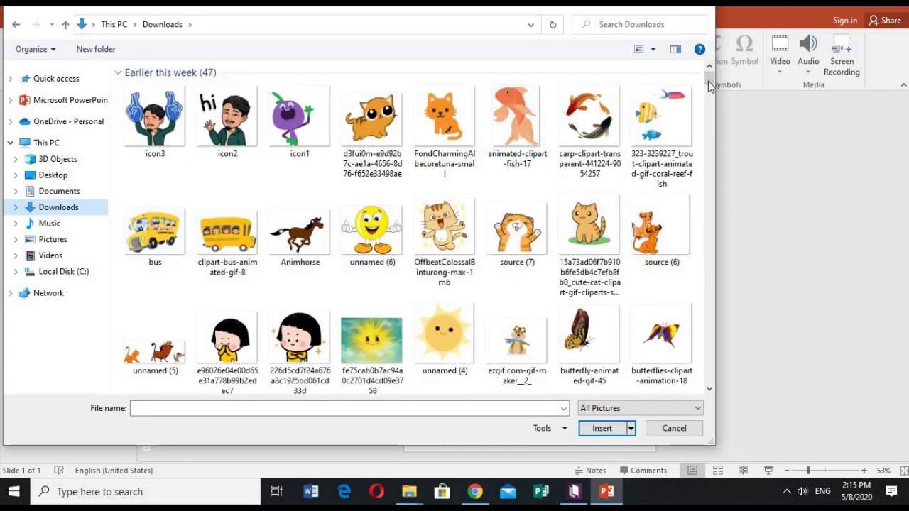
left_click_drag(710, 78, 706, 121)
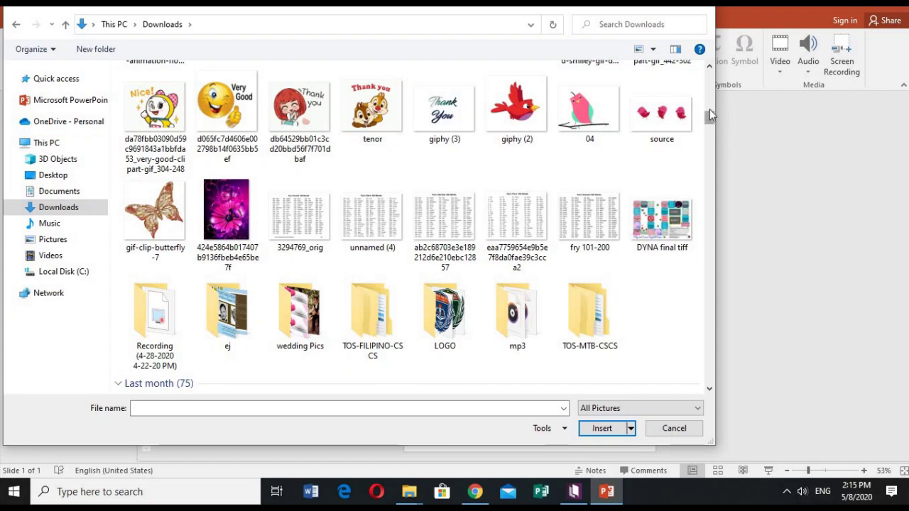
left_click_drag(712, 124, 712, 174)
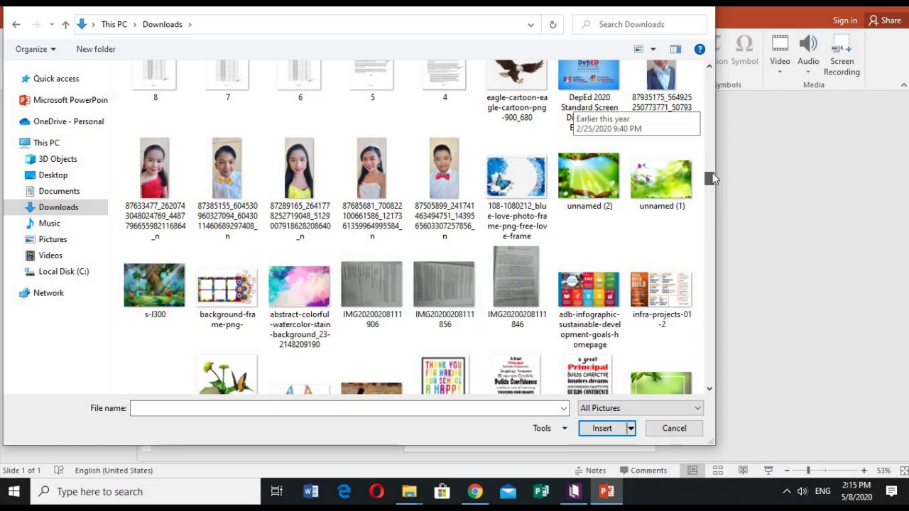
left_click(589, 177)
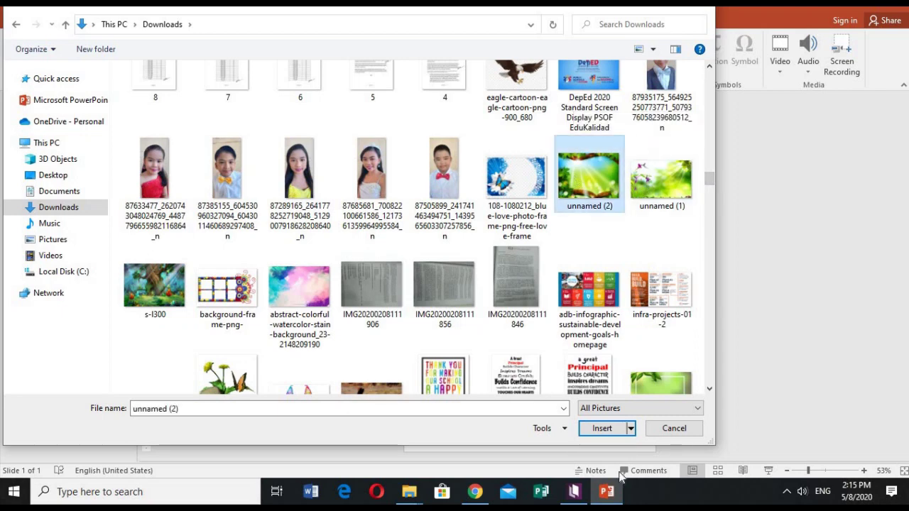
left_click(603, 430)
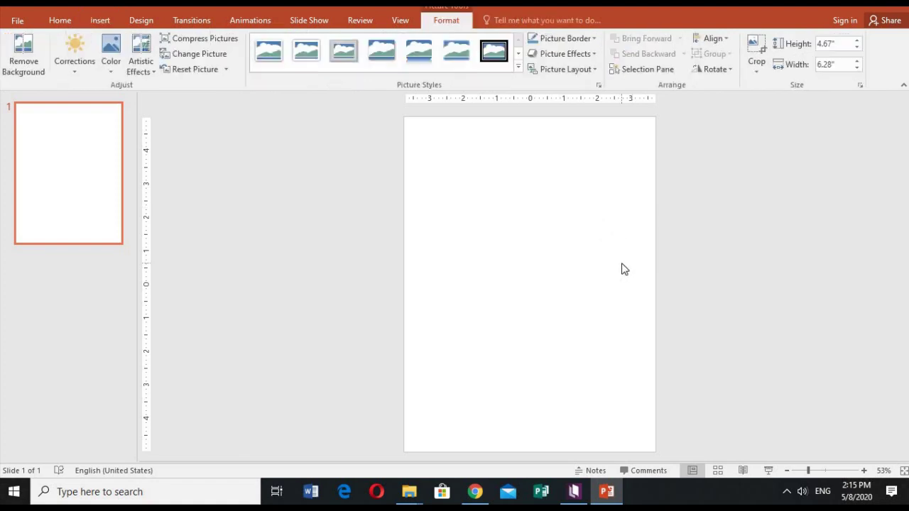
- Move the picture to the upper part of the slide and crop its right side to a width of about 3.75"
left_click_drag(574, 263, 573, 190)
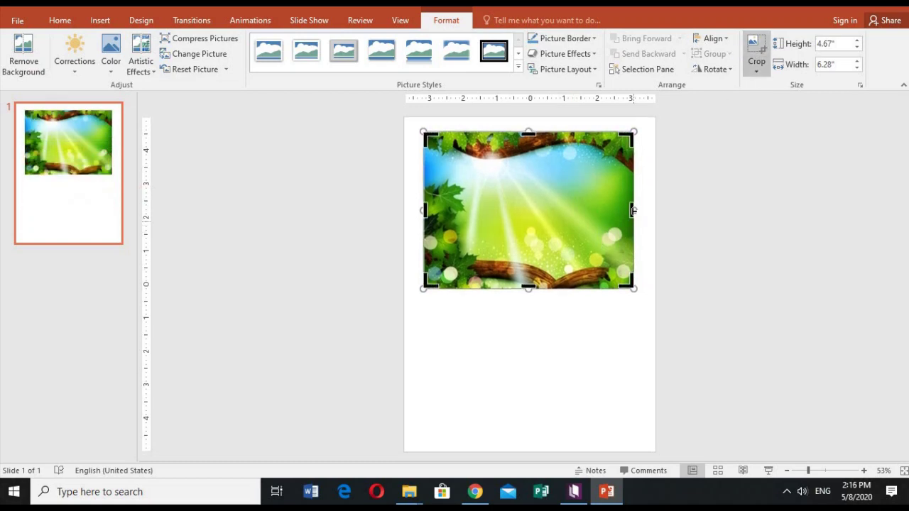
left_click_drag(633, 211, 549, 210)
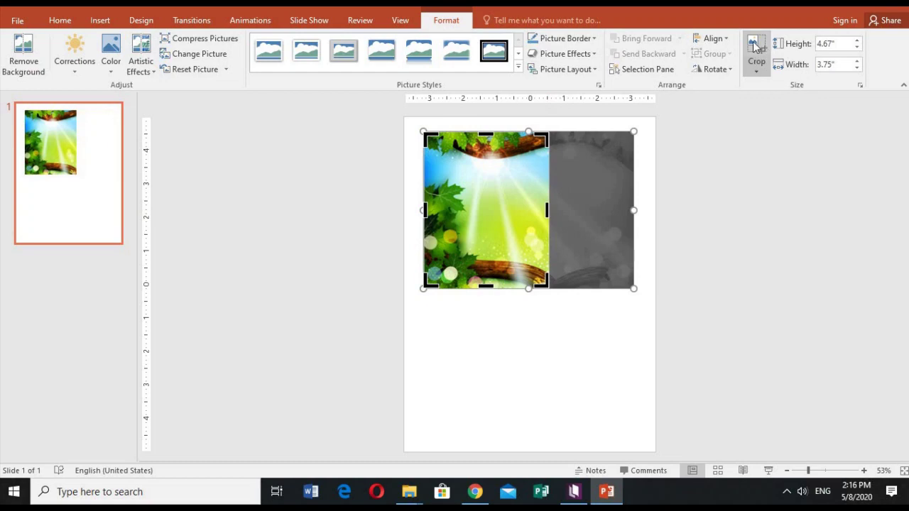
left_click(756, 53)
- Enlarge the cropped picture to about 7.11" wide and 9.43" high, positioned to fill the slide with a narrow white margin
left_click_drag(548, 293, 617, 407)
left_click_drag(421, 412, 412, 424)
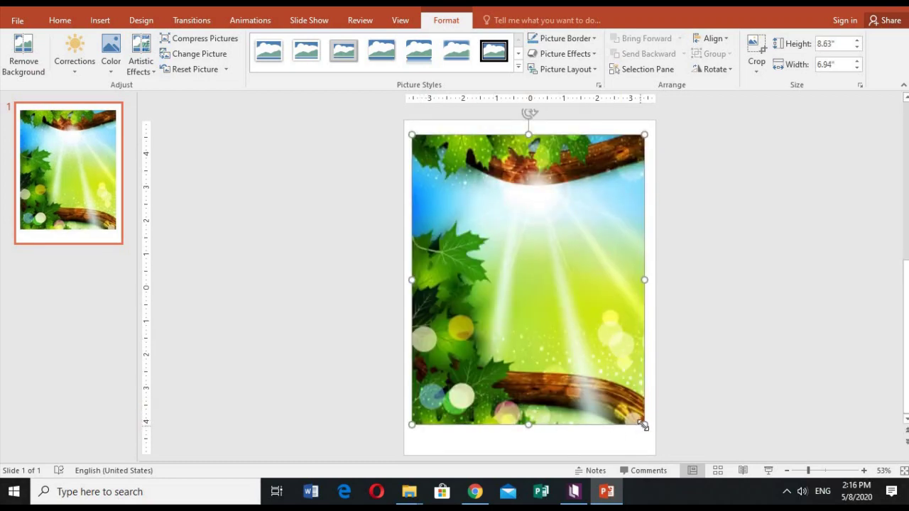
left_click_drag(645, 424, 648, 431)
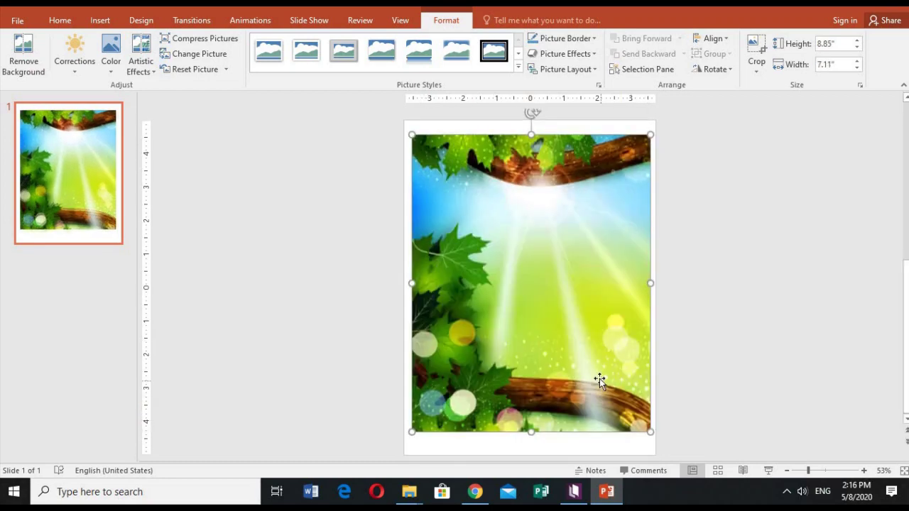
left_click_drag(601, 375, 598, 373)
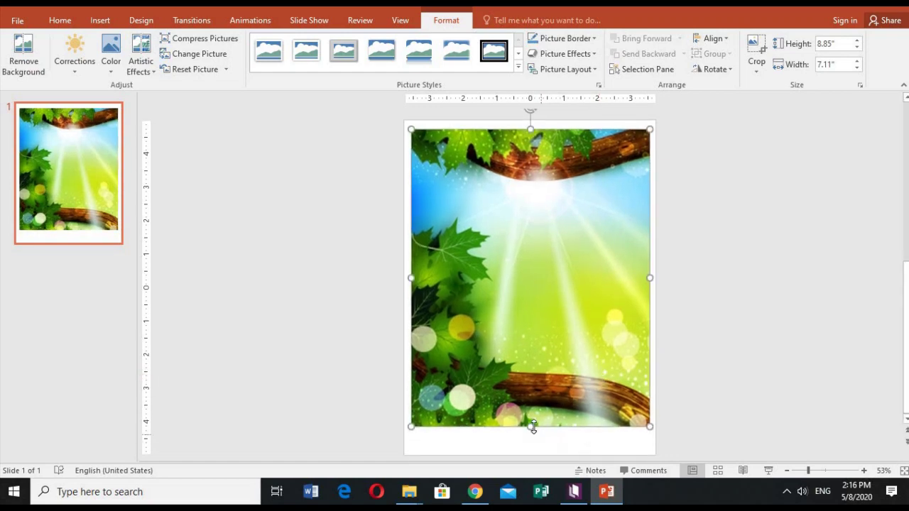
left_click_drag(529, 436, 527, 441)
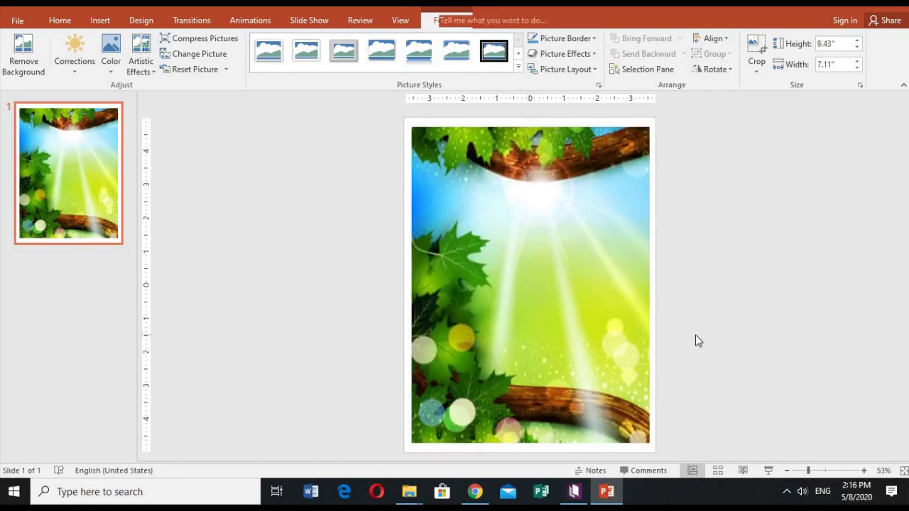
left_click(695, 335)
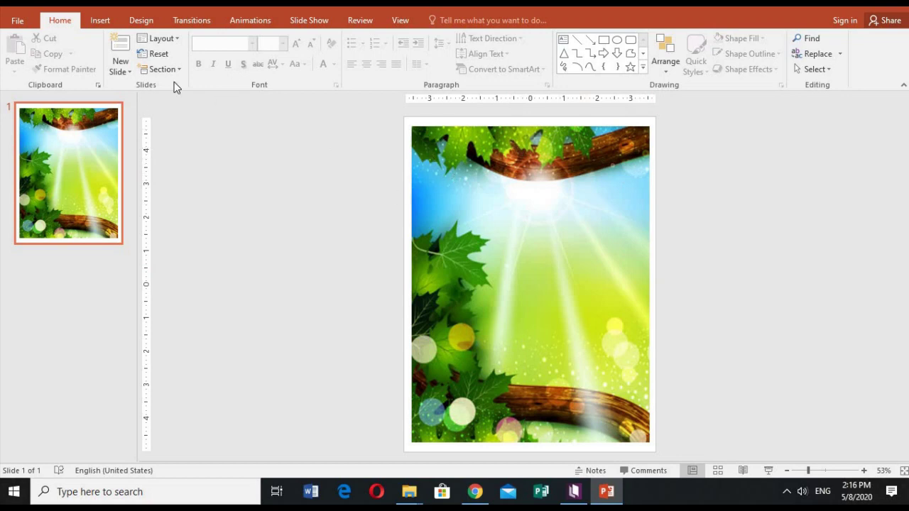
left_click(111, 26)
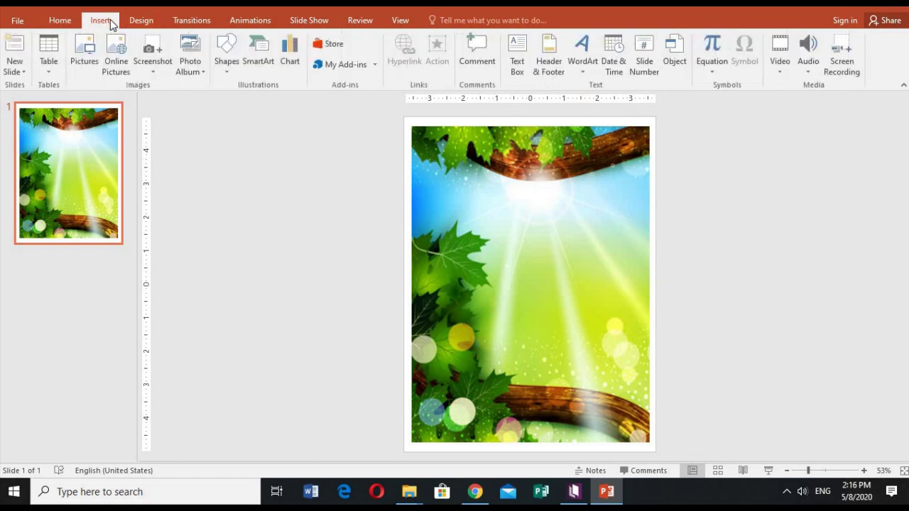
left_click(587, 64)
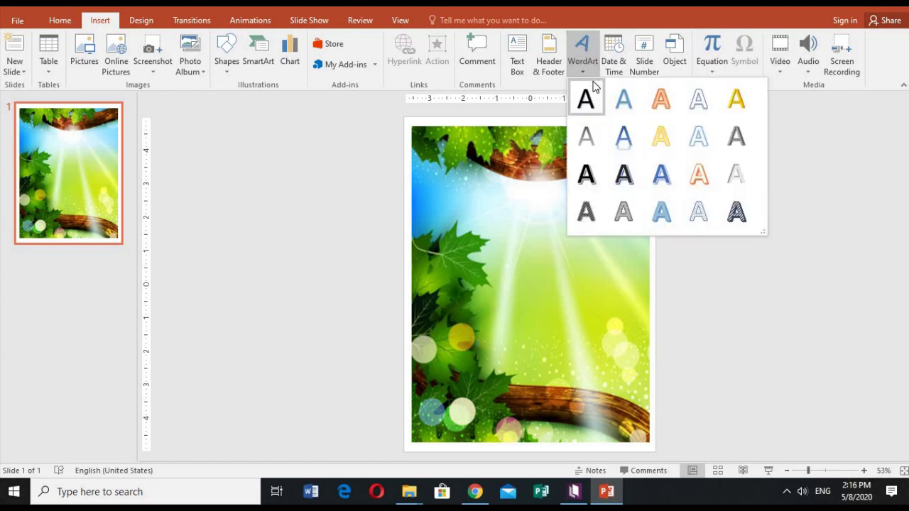
left_click(623, 186)
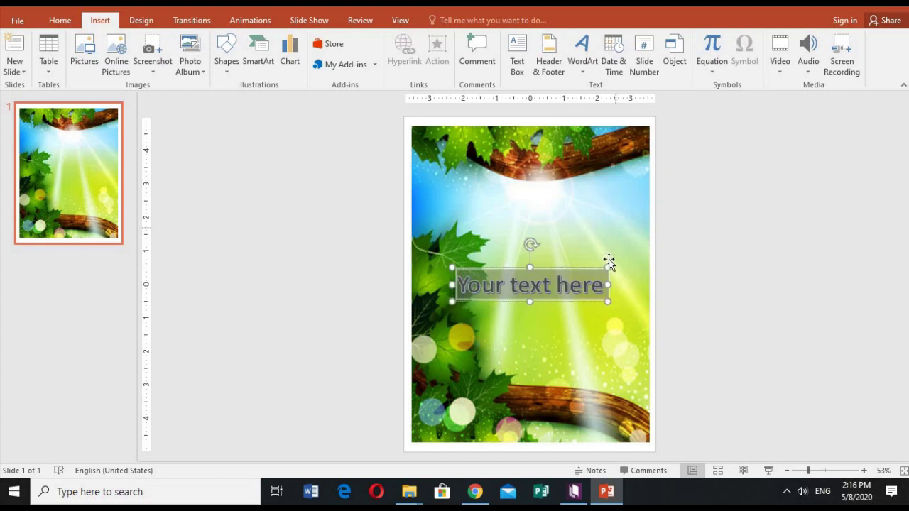
type("Reality")
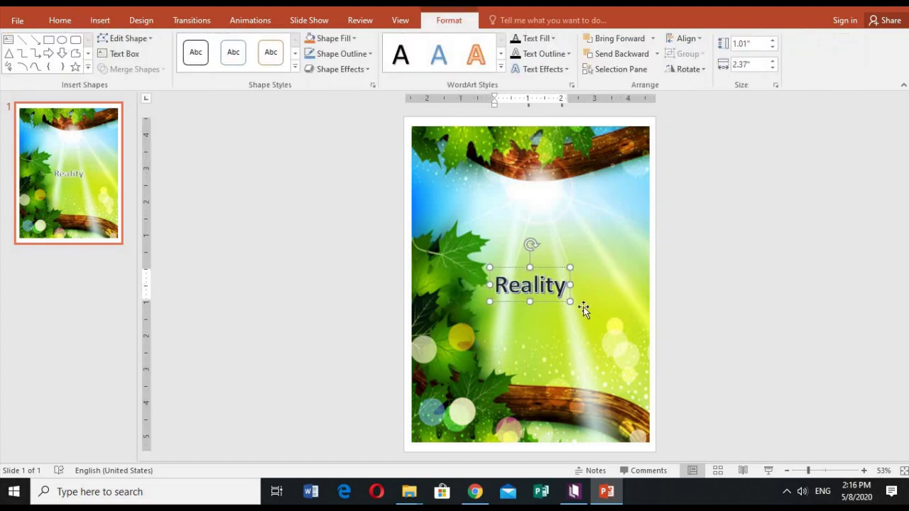
left_click(560, 301)
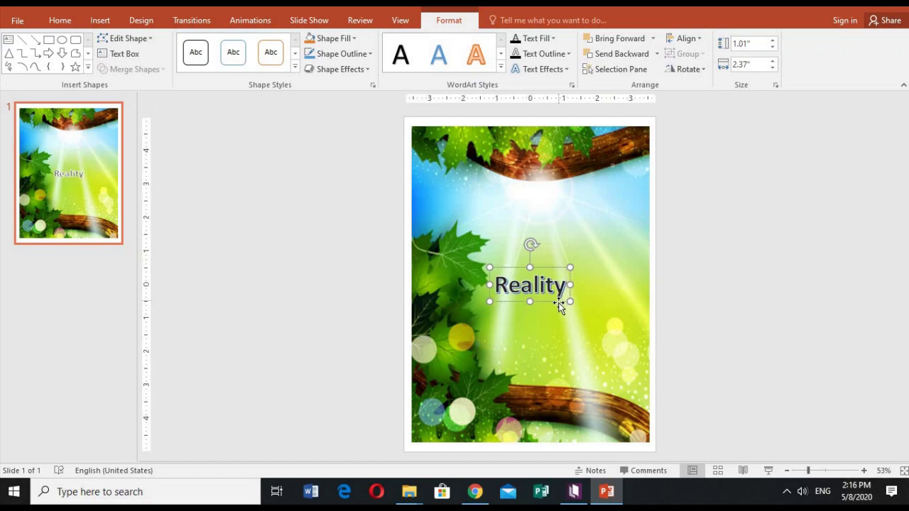
key("Delete")
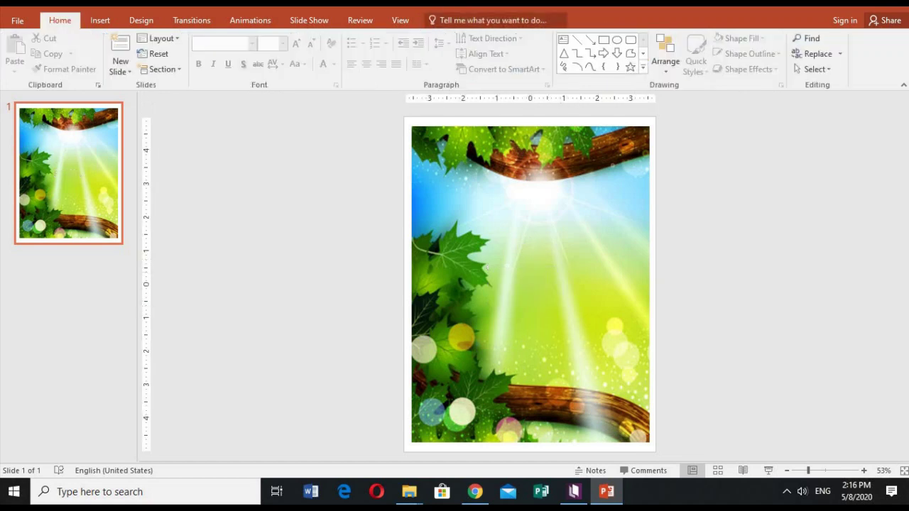
- Add a text box across the middle of the picture and set its font size to 48
left_click(99, 21)
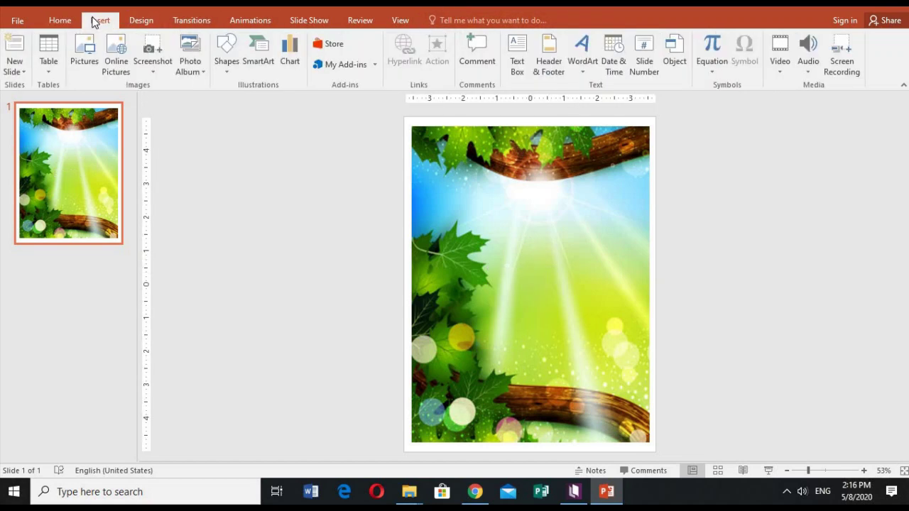
left_click(517, 54)
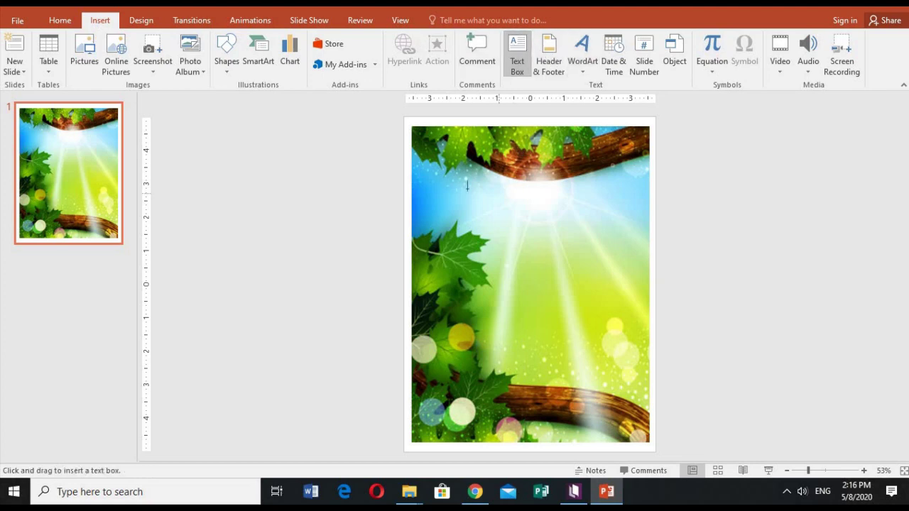
left_click_drag(442, 199, 629, 376)
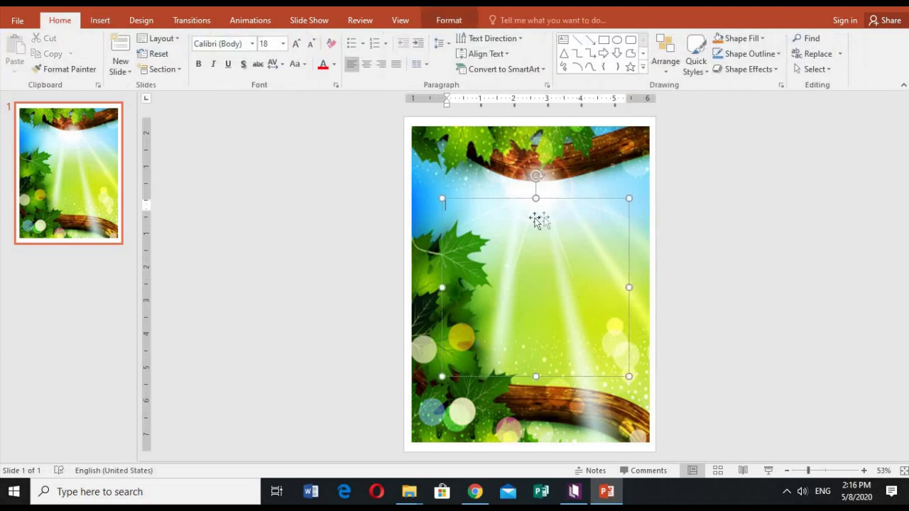
left_click(283, 43)
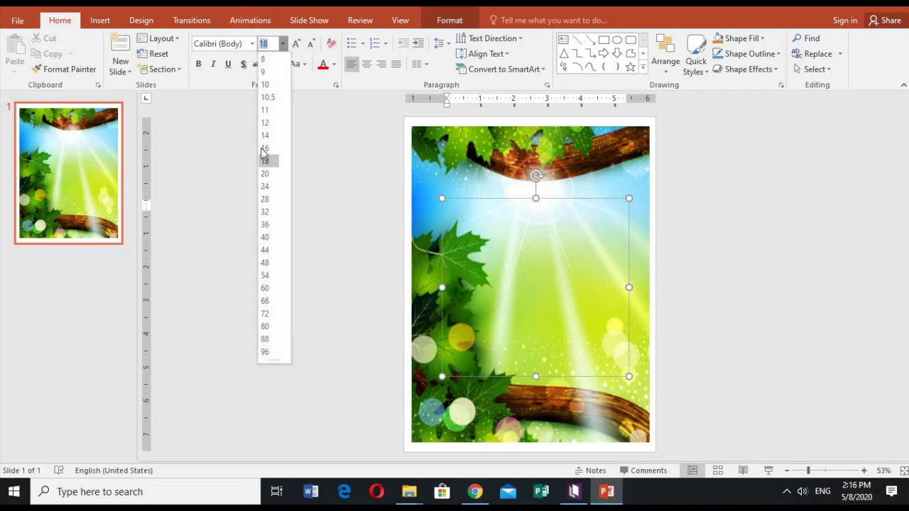
left_click(265, 265)
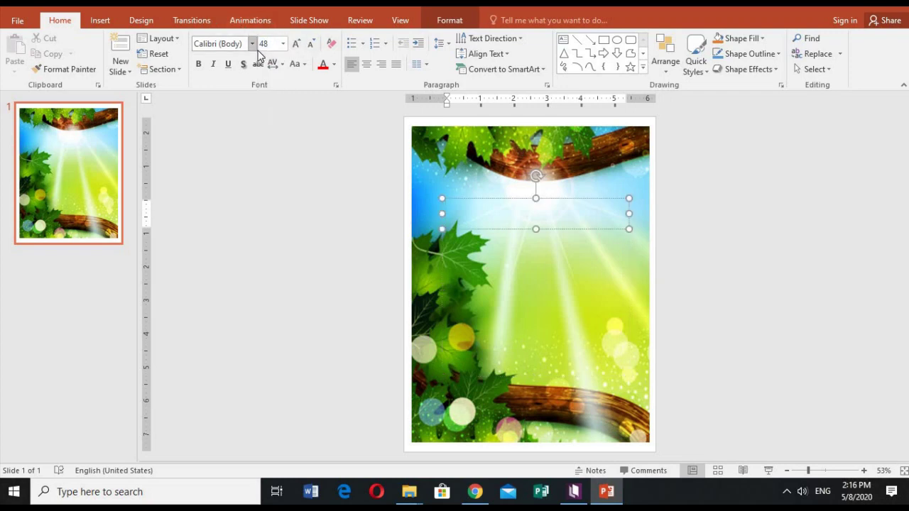
- Set the font of the empty text box to Bernadette Rough
left_click(251, 44)
left_click(251, 44)
left_click(251, 44)
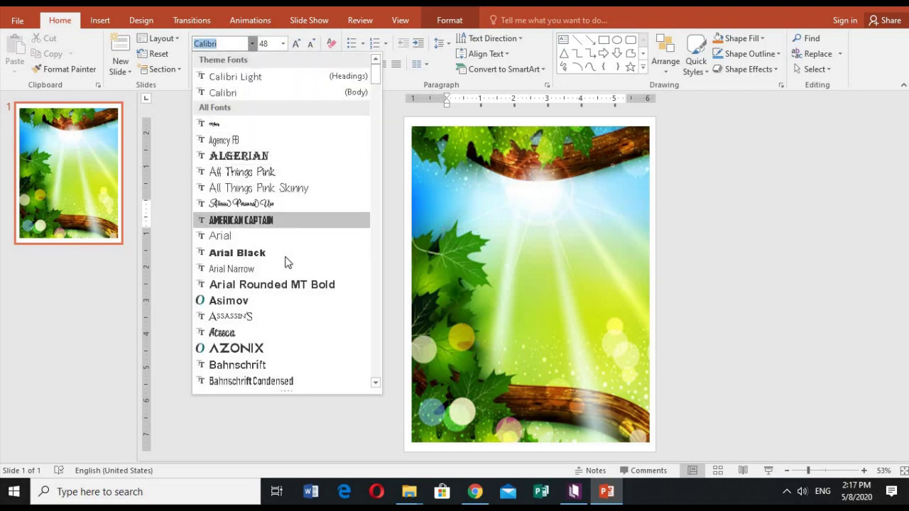
scroll(286, 260, "down", 1)
scroll(288, 264, "down", 2)
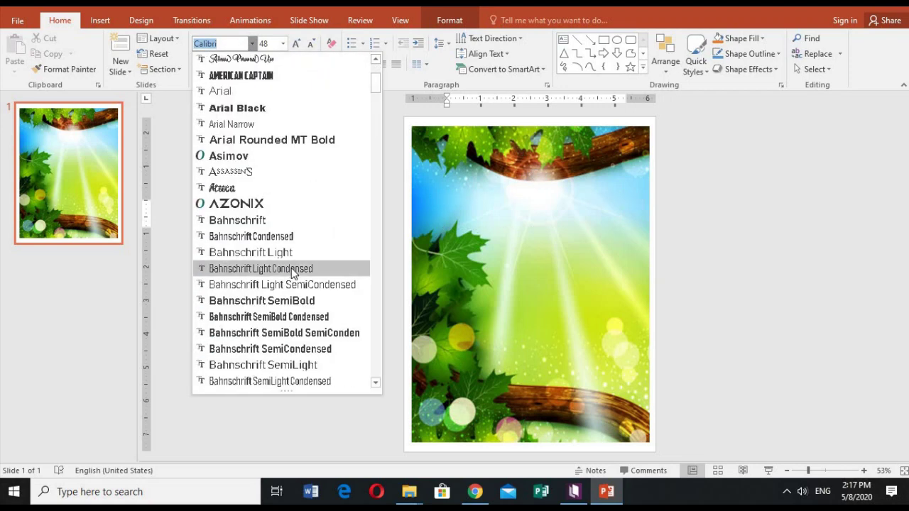
scroll(291, 268, "down", 6)
scroll(297, 278, "down", 1)
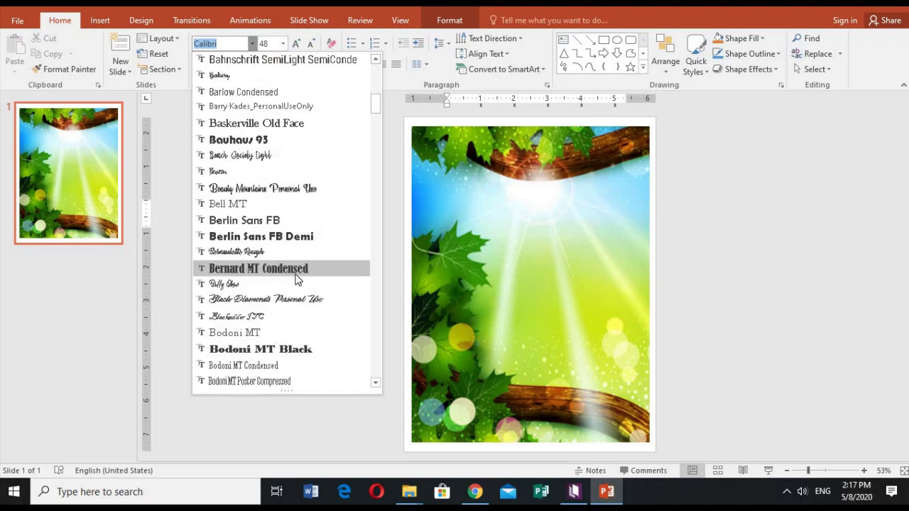
left_click(297, 253)
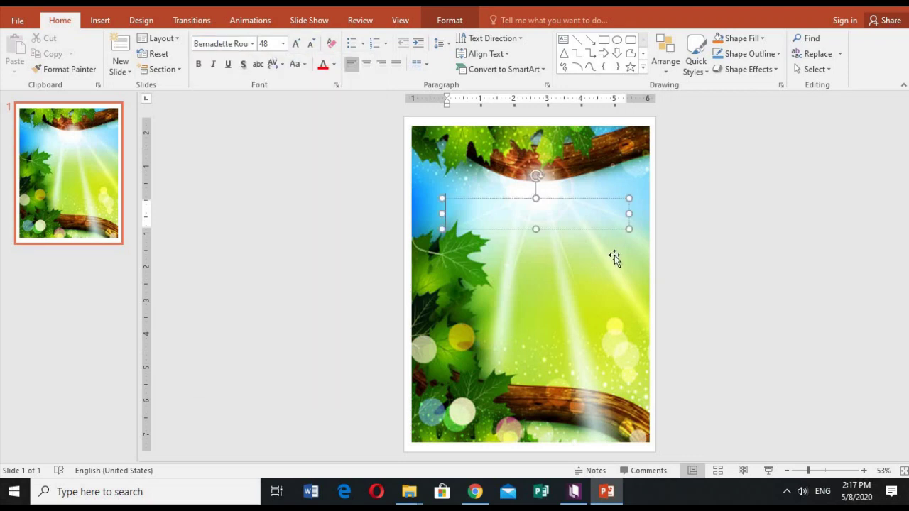
- Enter the title "Reality and Fantasy" in the text box
type("Rea")
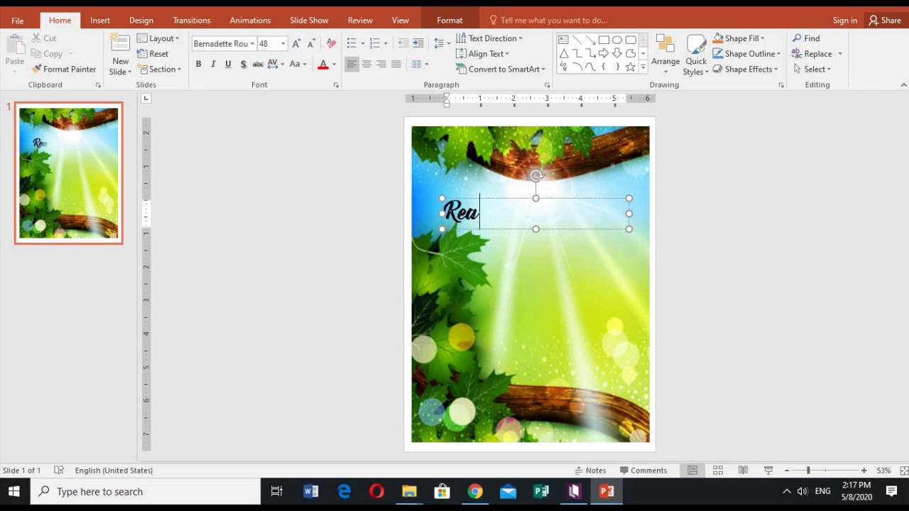
type("lity")
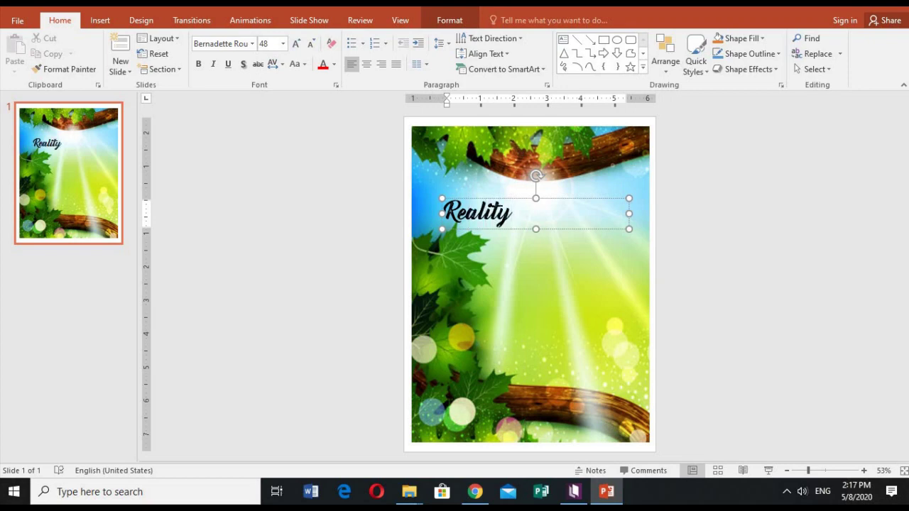
type(" &")
key("BackSpace")
type("and")
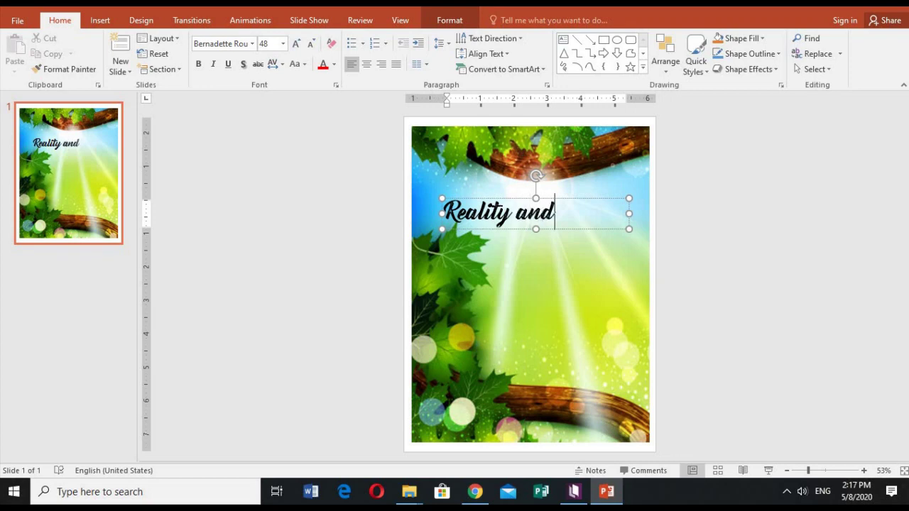
type(" Fantasy")
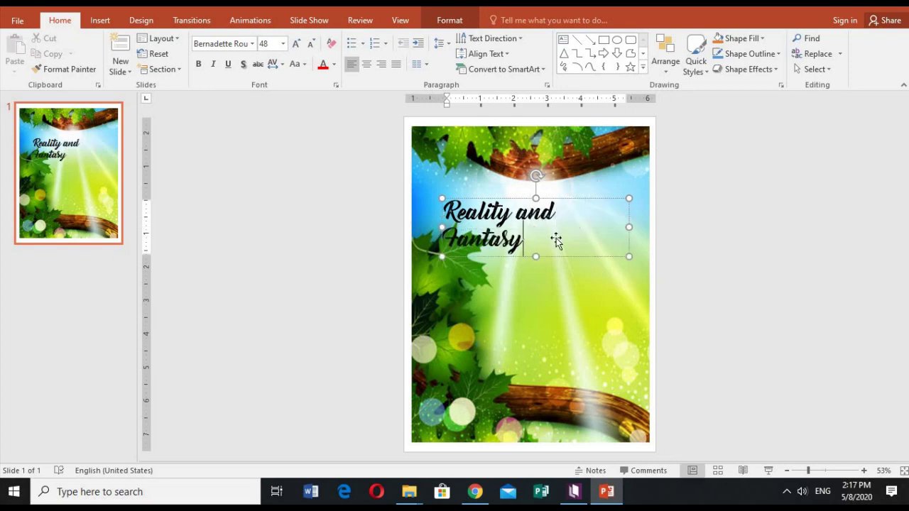
- Center the whole title text and increase its font size to 80
left_click_drag(544, 237, 442, 206)
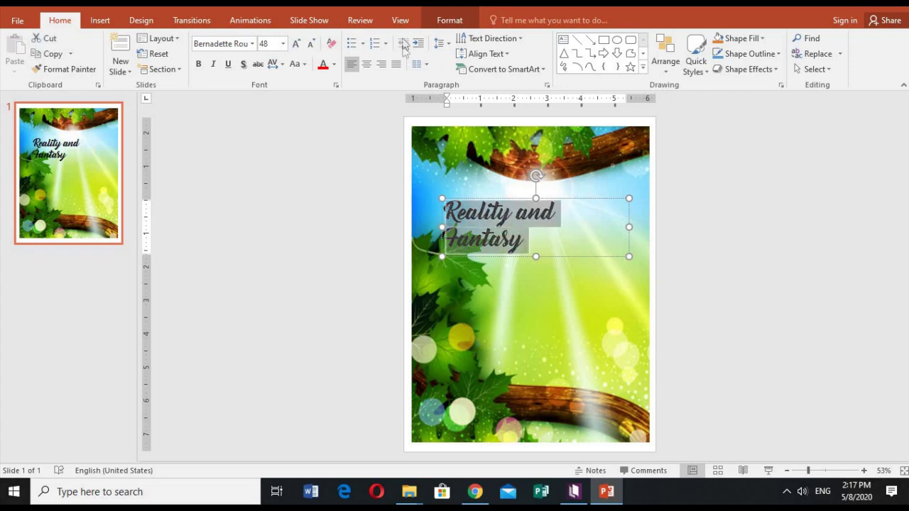
left_click(366, 64)
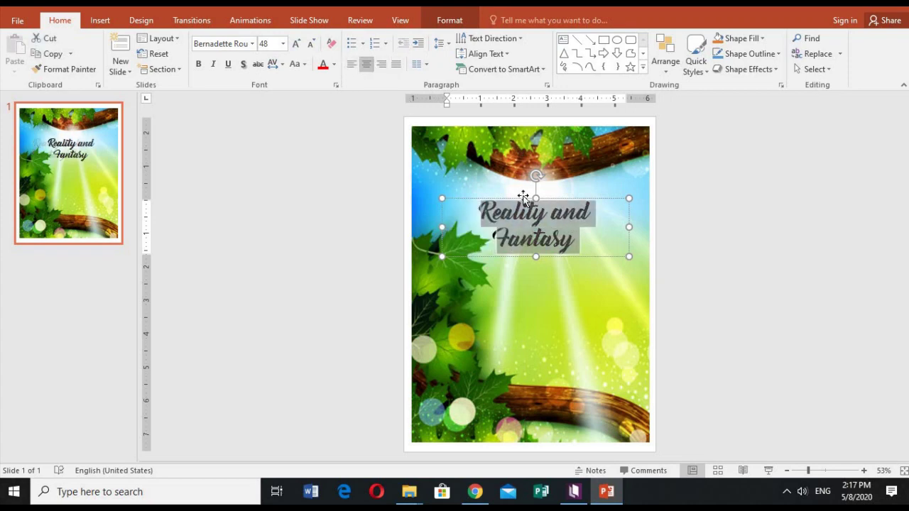
left_click(301, 50)
left_click(300, 50)
left_click(300, 50)
left_click(300, 49)
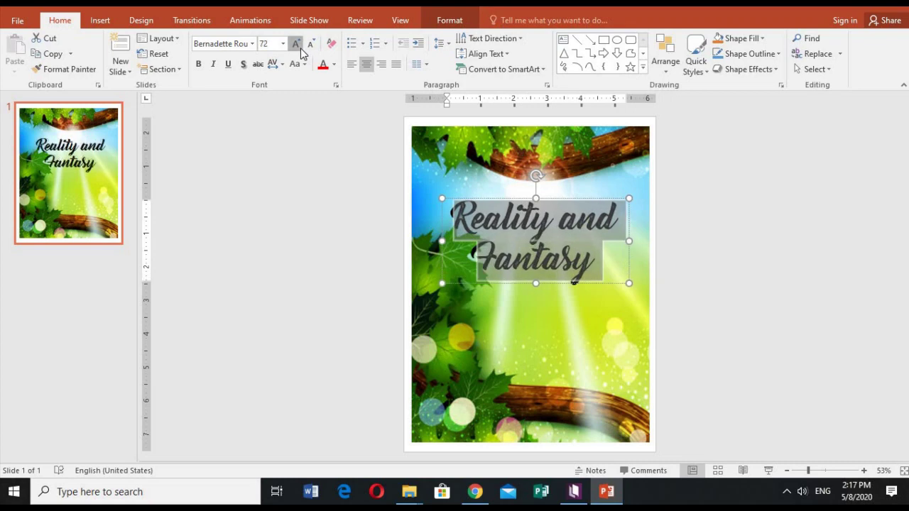
left_click(300, 49)
- Change the font of the whole title to Assassin$ and make it bold
left_click_drag(475, 213, 629, 324)
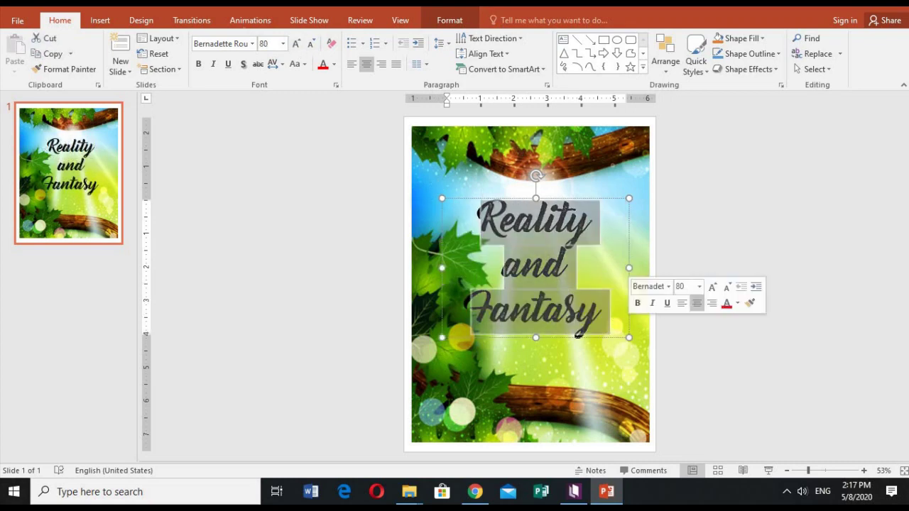
left_click(252, 44)
scroll(276, 184, "down", 2)
scroll(276, 206, "down", 3)
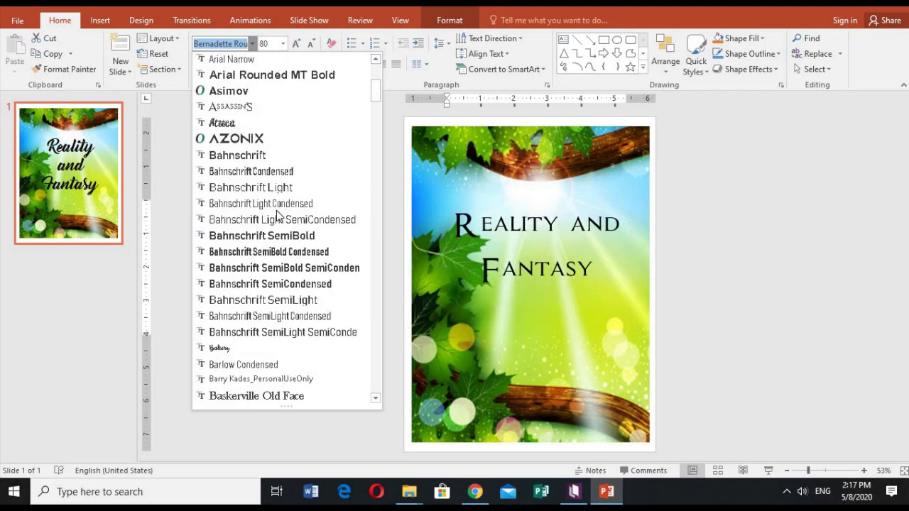
left_click(280, 105)
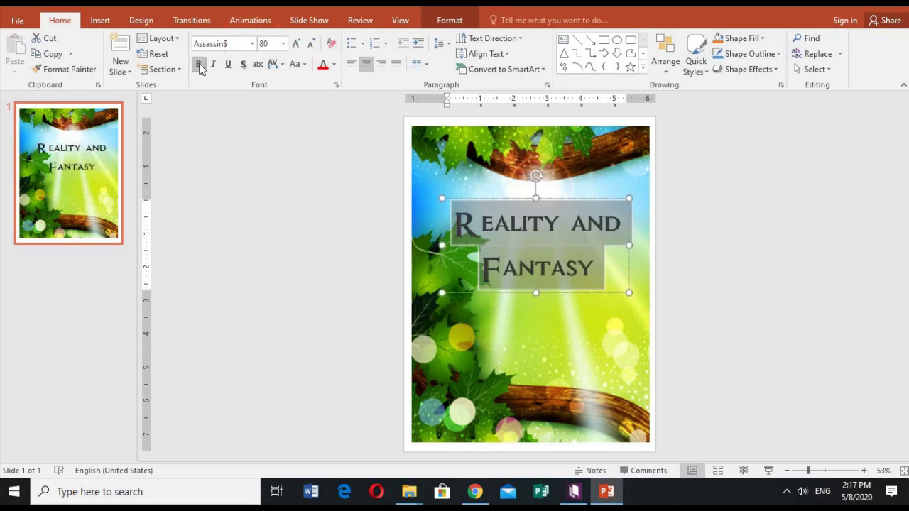
- Enlarge the title text to font size 115 and move its text box up to the upper branch
left_click(299, 51)
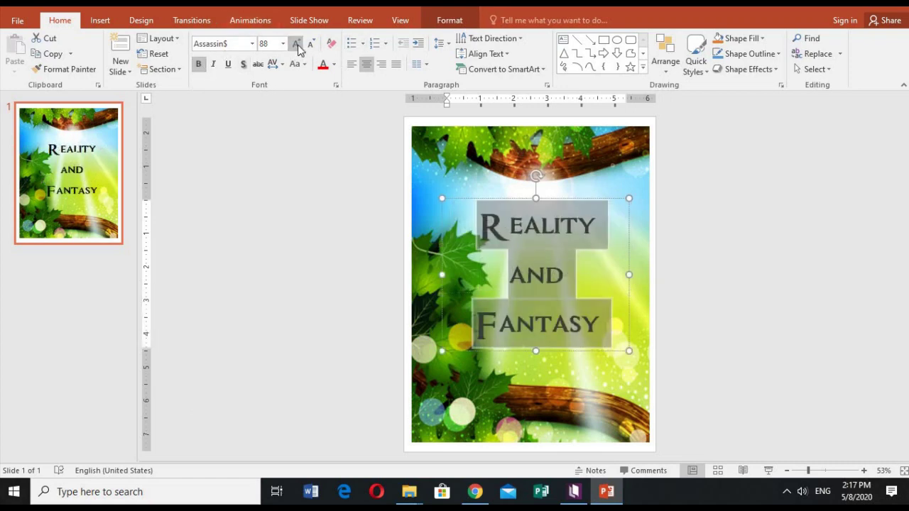
left_click(296, 44)
left_click(296, 44)
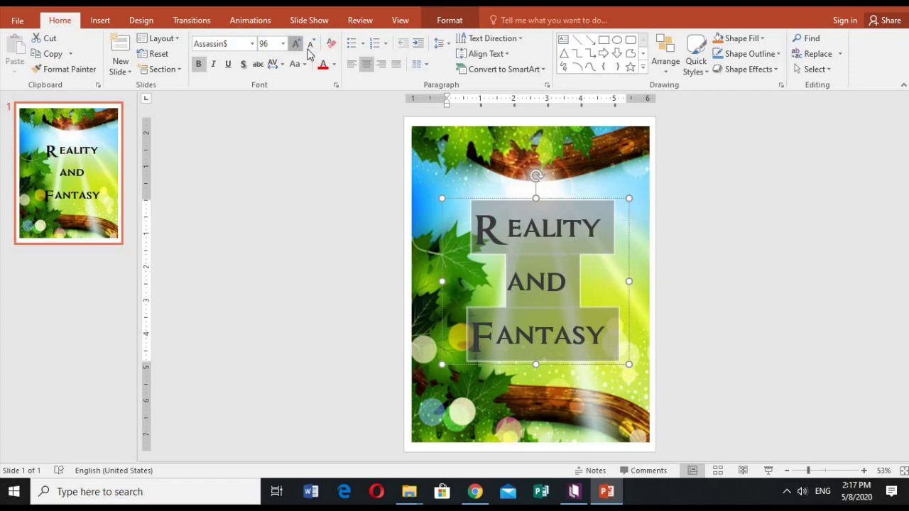
left_click_drag(573, 198, 575, 166)
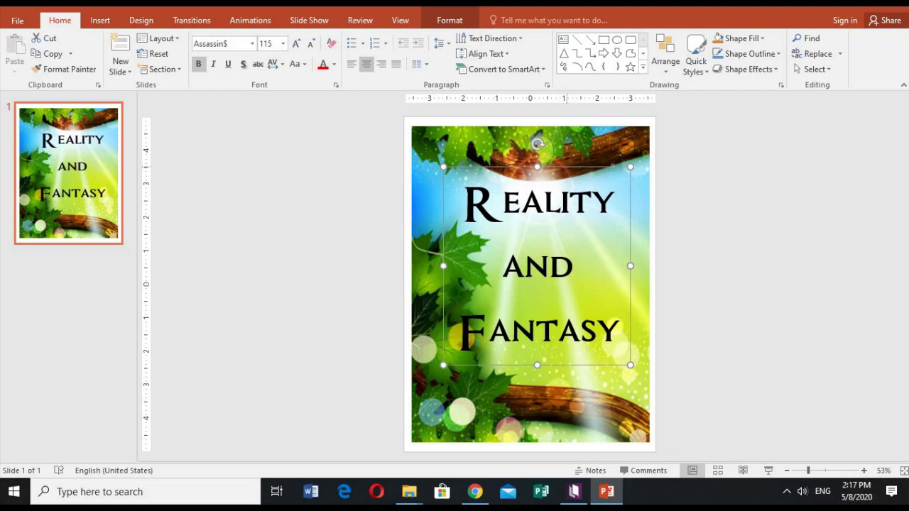
- Apply a white glow effect to the whole "Reality and Fantasy" title text
left_click_drag(460, 181, 619, 328)
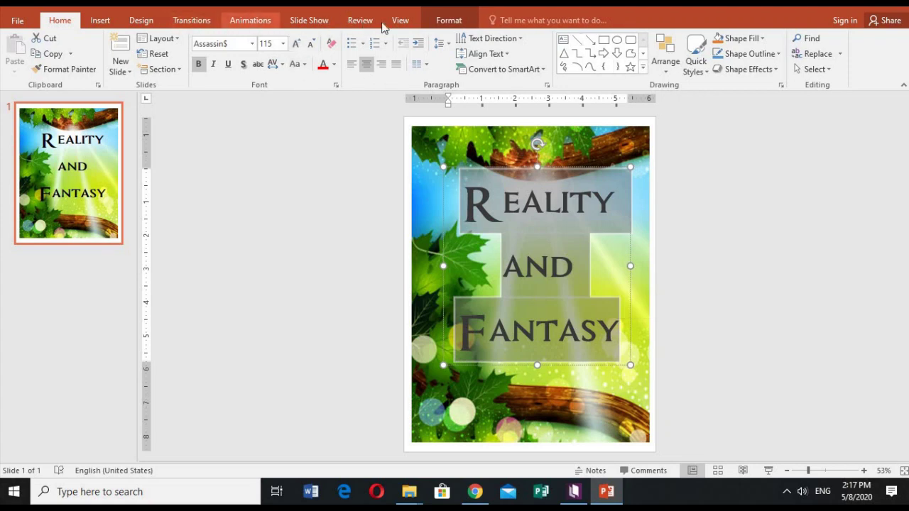
left_click(438, 25)
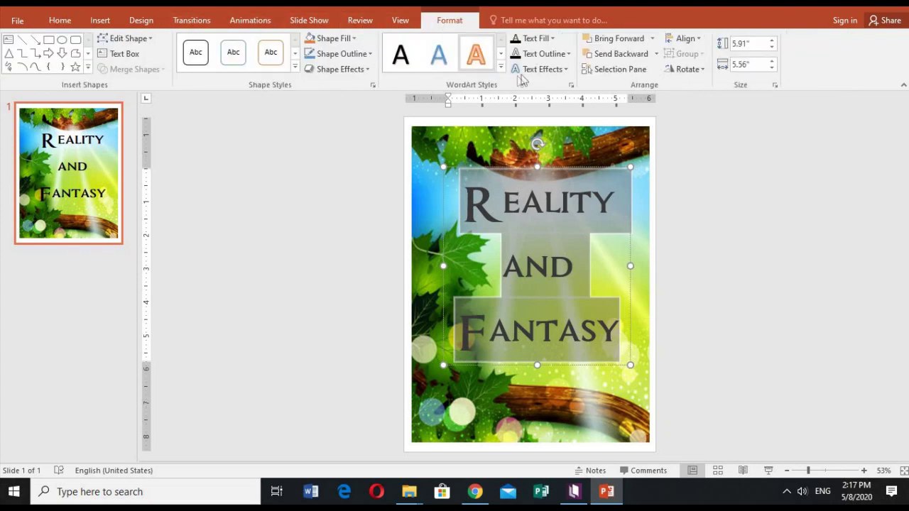
left_click(567, 69)
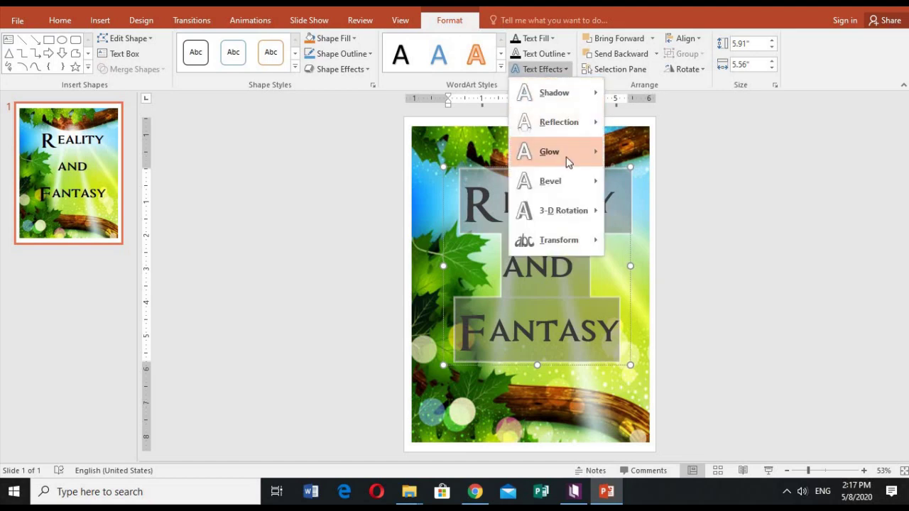
mouse_move(566, 161)
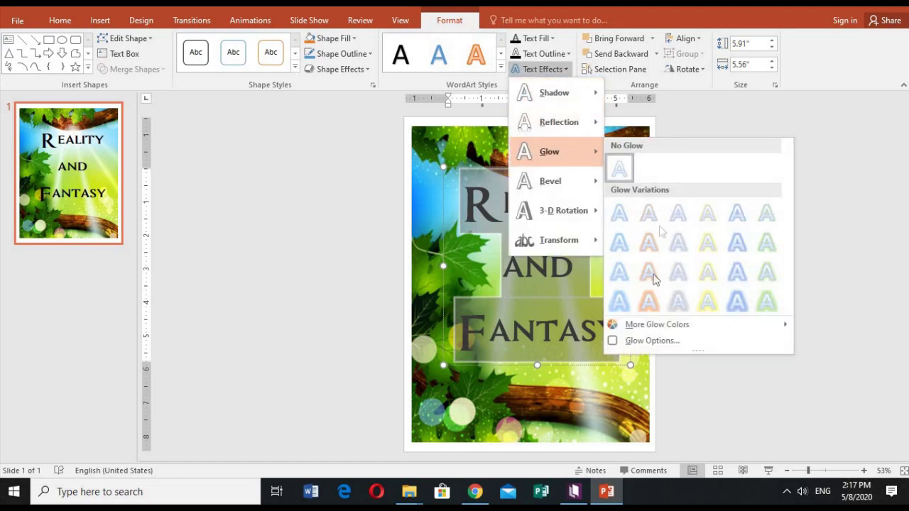
left_click(650, 341)
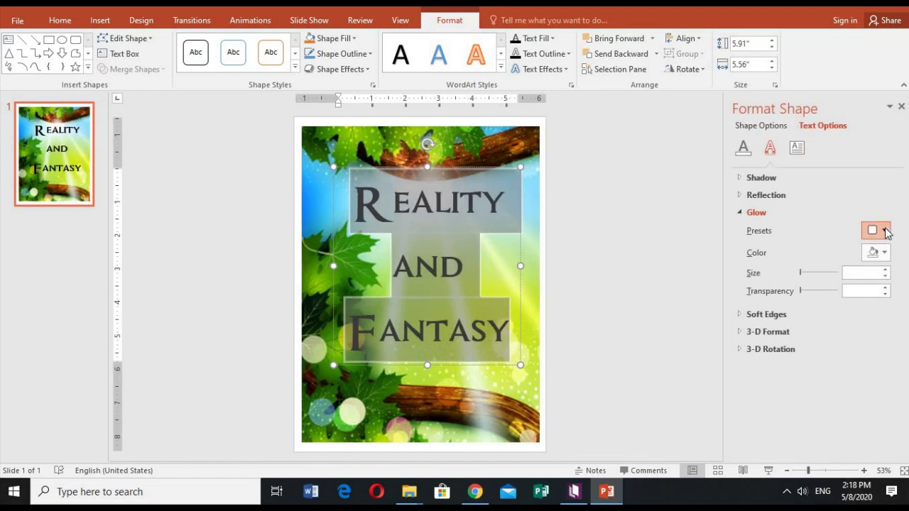
left_click(884, 231)
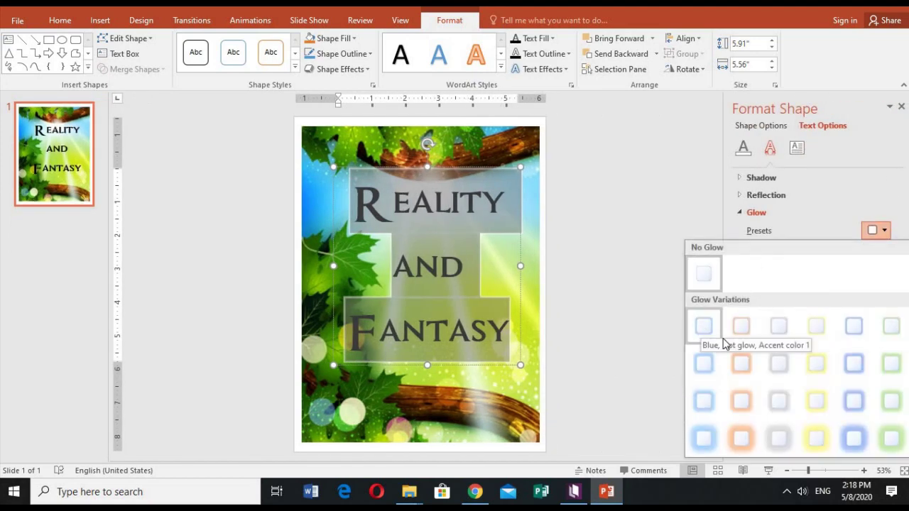
left_click(885, 232)
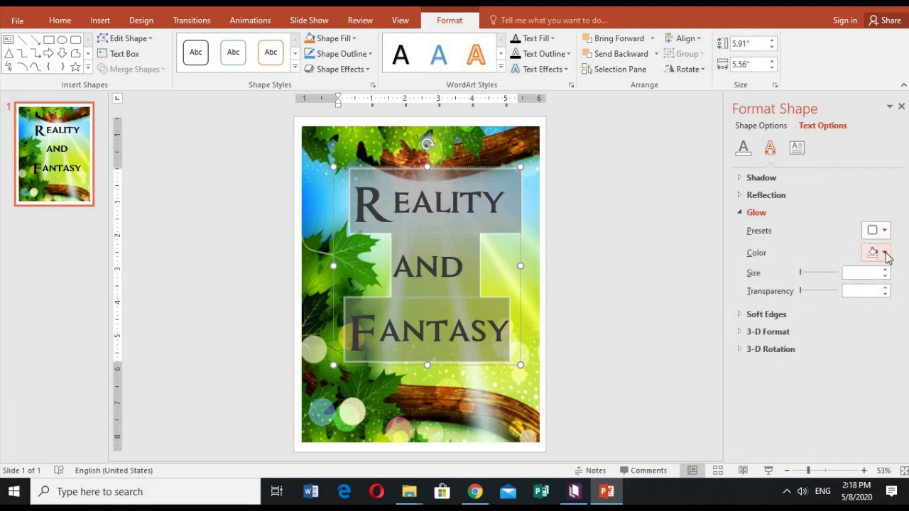
left_click(884, 253)
left_click(802, 283)
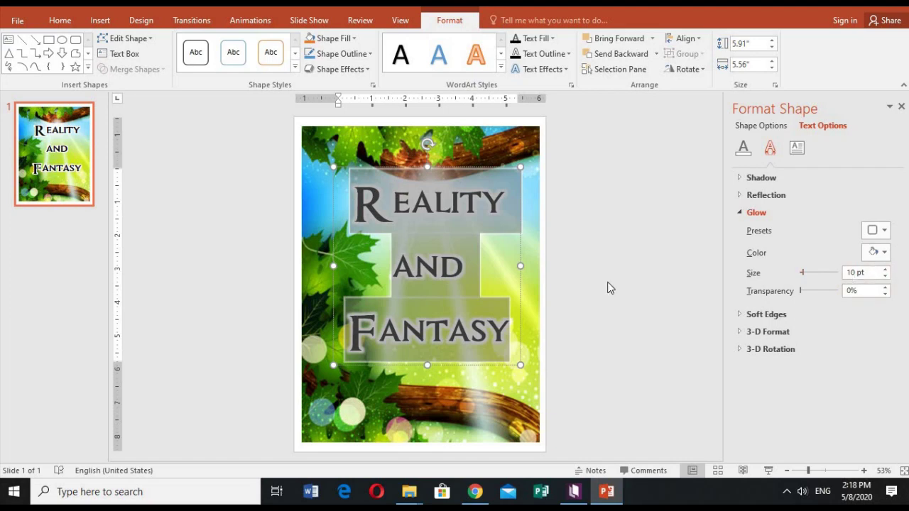
left_click(595, 221)
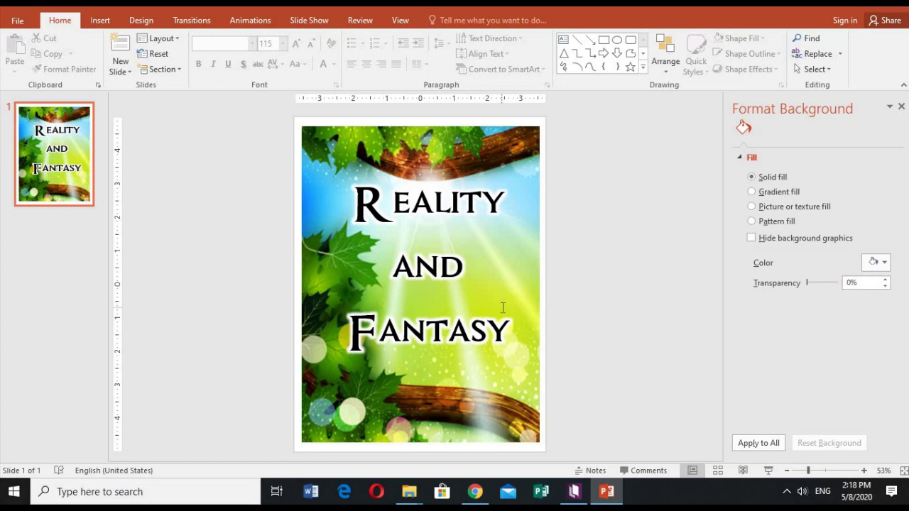
- Move the title text box slightly to the left on the cover
left_click(507, 331)
left_click_drag(507, 168, 501, 169)
left_click(609, 241)
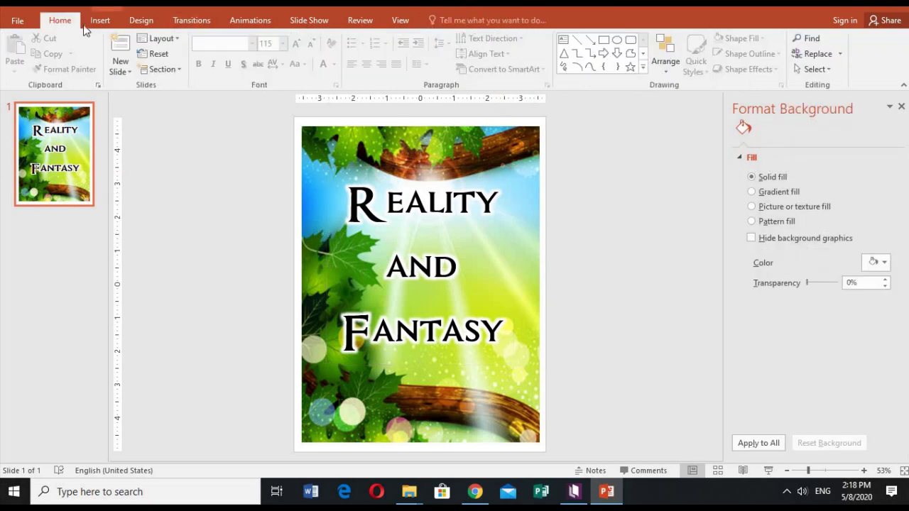
- Add a text box over the lower branch with a centered byline reading "By:" and the author's full name
left_click(105, 23)
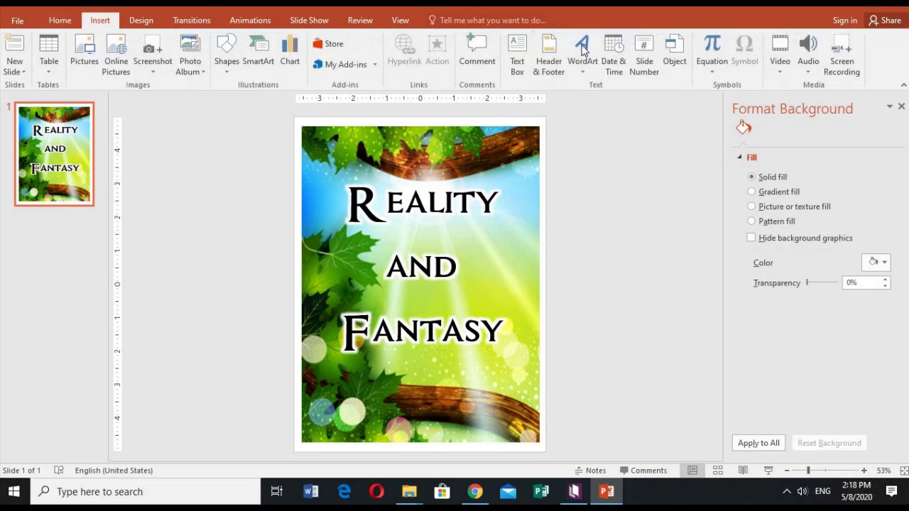
left_click(517, 52)
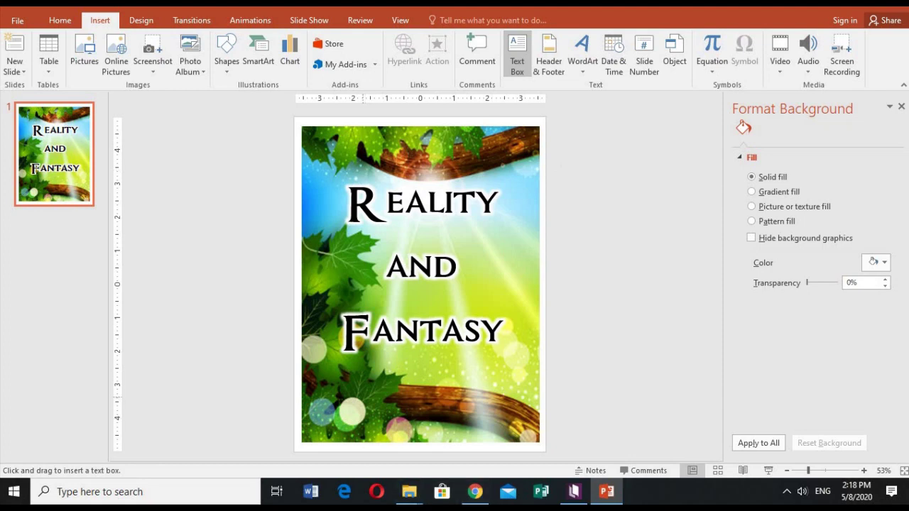
left_click_drag(358, 392, 493, 418)
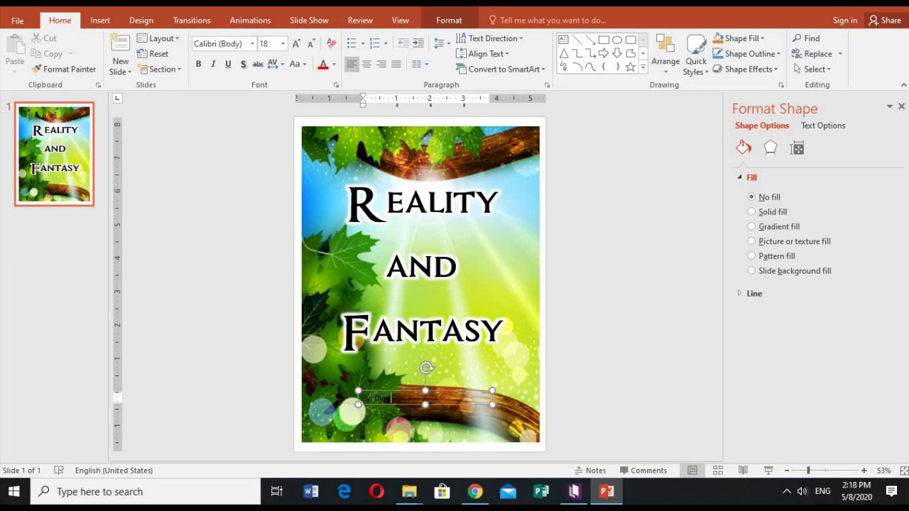
type("By Dyl")
type("an")
type("r")
key("ctrl+e")
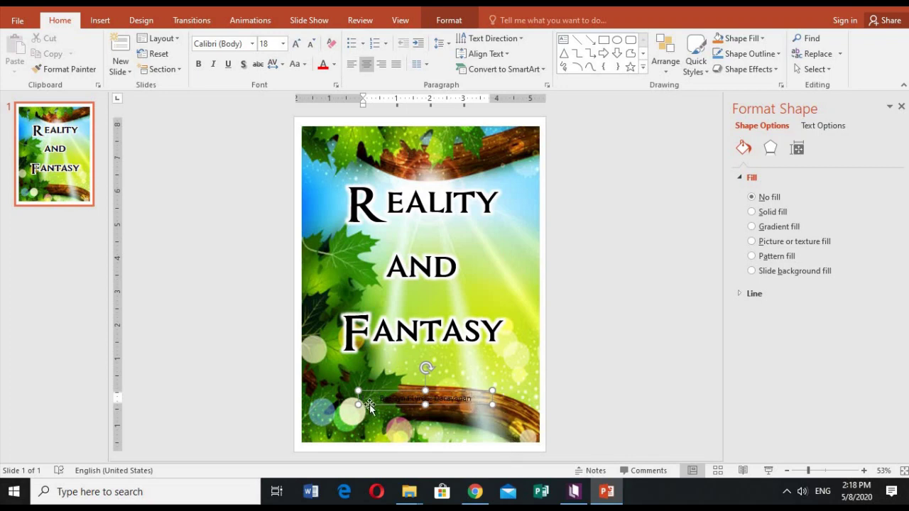
- Make the whole byline white and bold, and shift its text box slightly down and to the left on the lower branch
left_click_drag(382, 401, 475, 399)
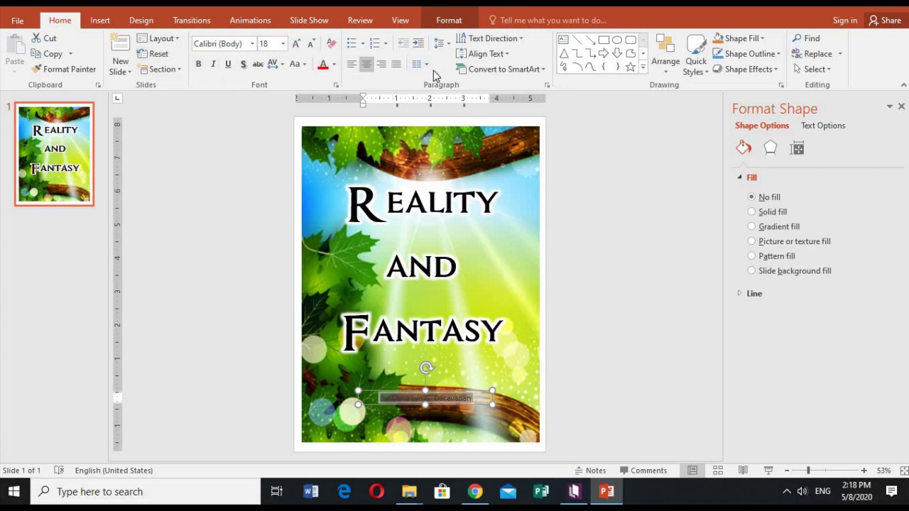
left_click(336, 65)
left_click(324, 94)
left_click(199, 64)
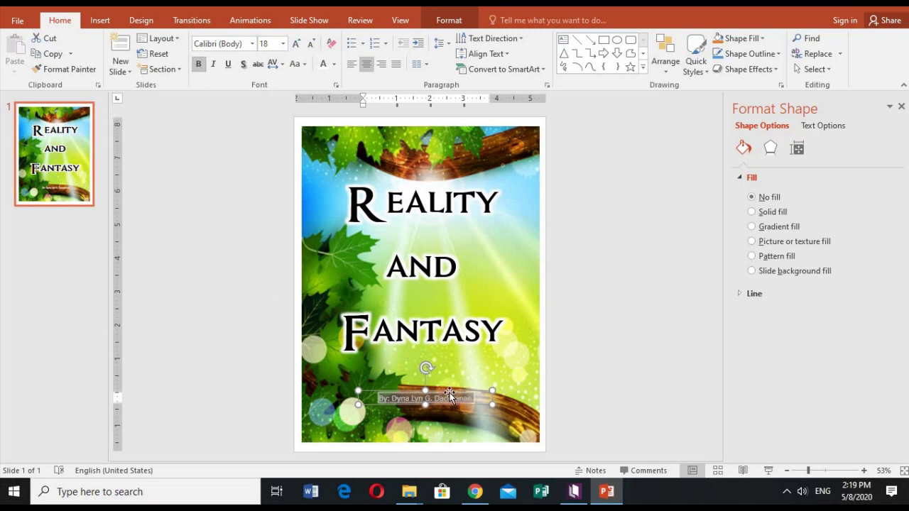
mouse_move(449, 392)
left_mouse_down()
mouse_move(409, 399)
mouse_move(355, 384)
mouse_move(448, 350)
mouse_move(444, 402)
left_mouse_up()
left_click(586, 375)
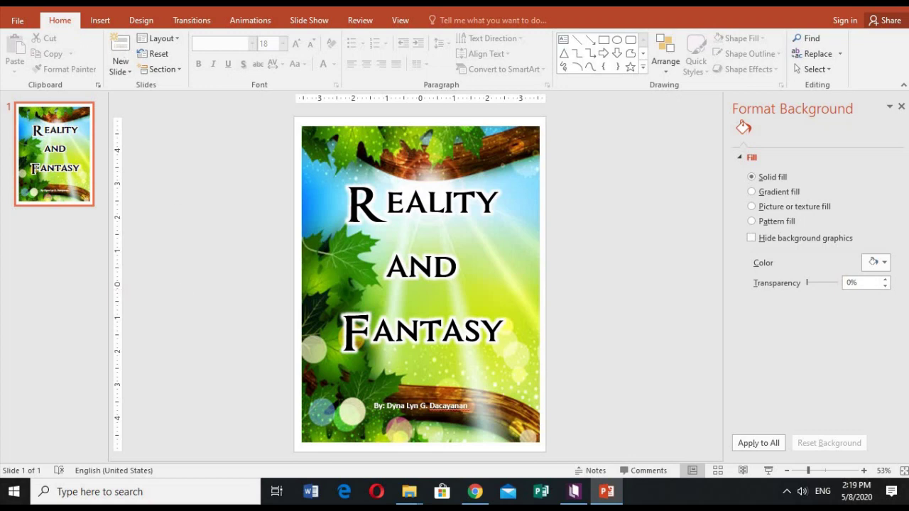
- Save only the current slide in the Documents folder as a JPEG image named "reality and fantasy cover"
left_click(16, 21)
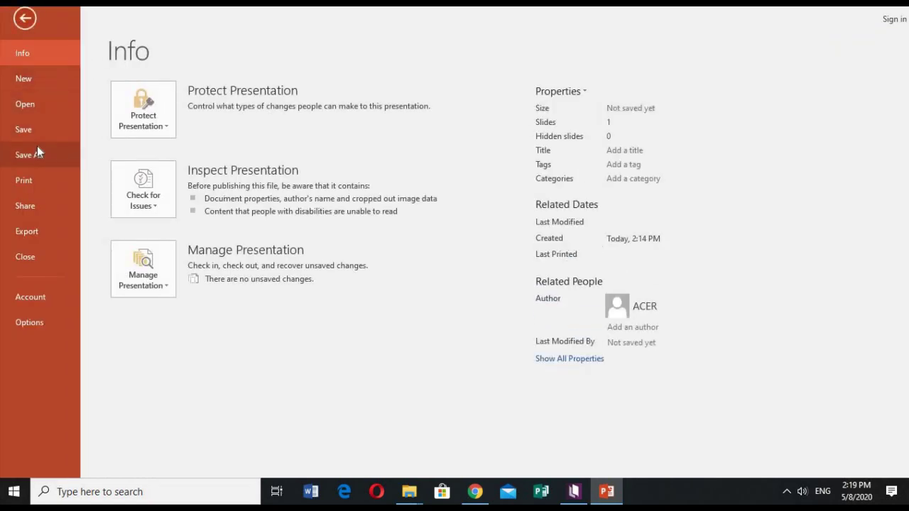
left_click(41, 155)
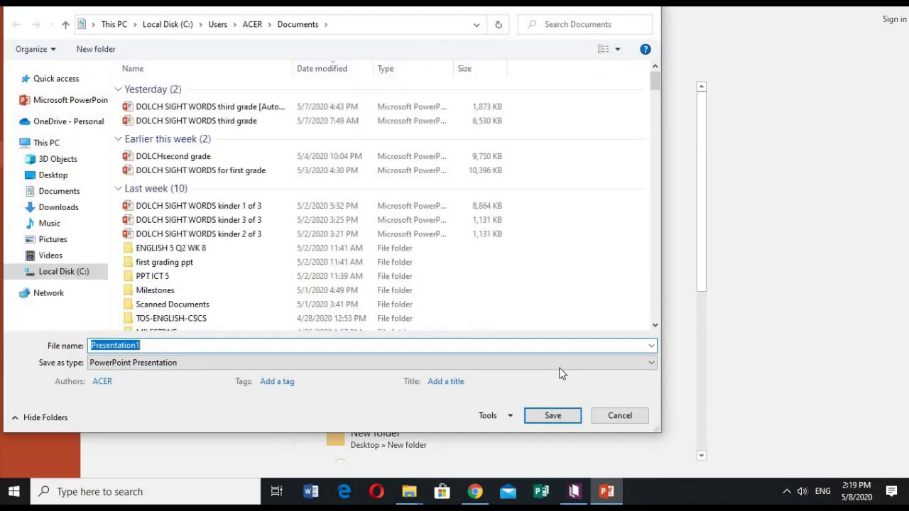
type("reality a")
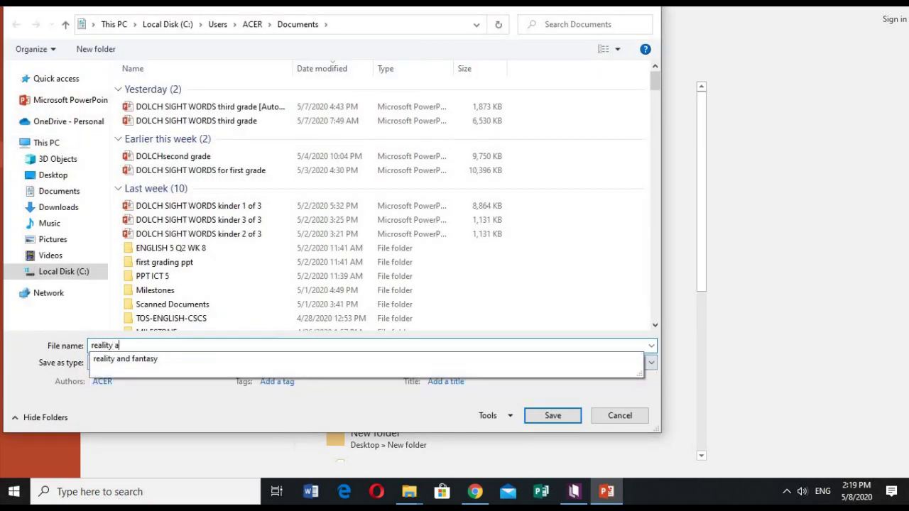
type("nd fantasy cover")
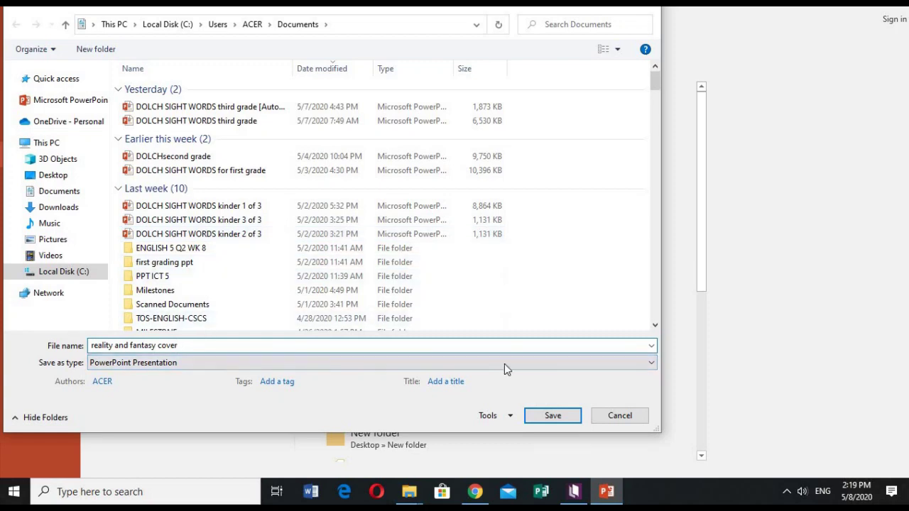
left_click(651, 363)
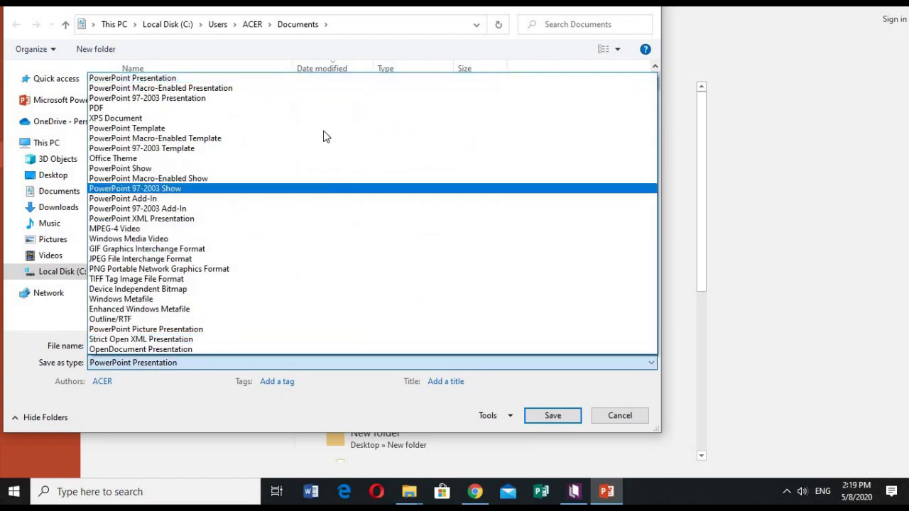
left_click(272, 263)
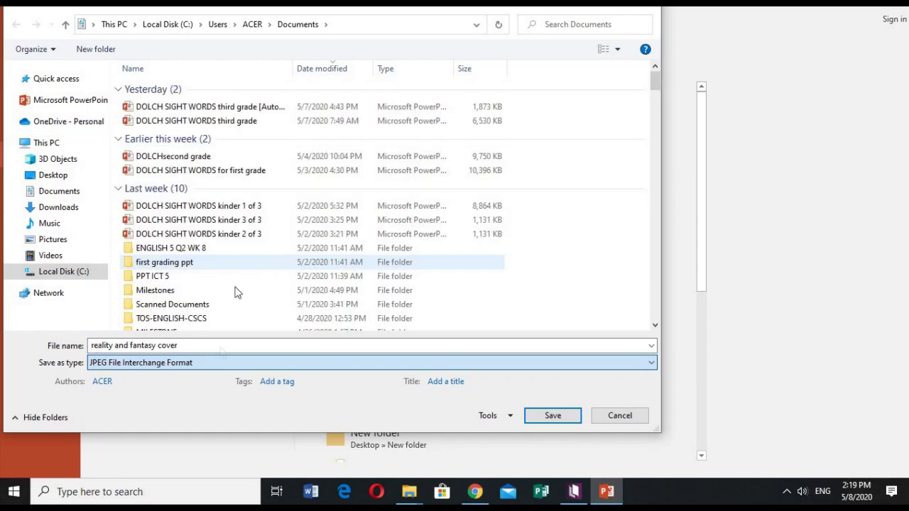
left_click(541, 419)
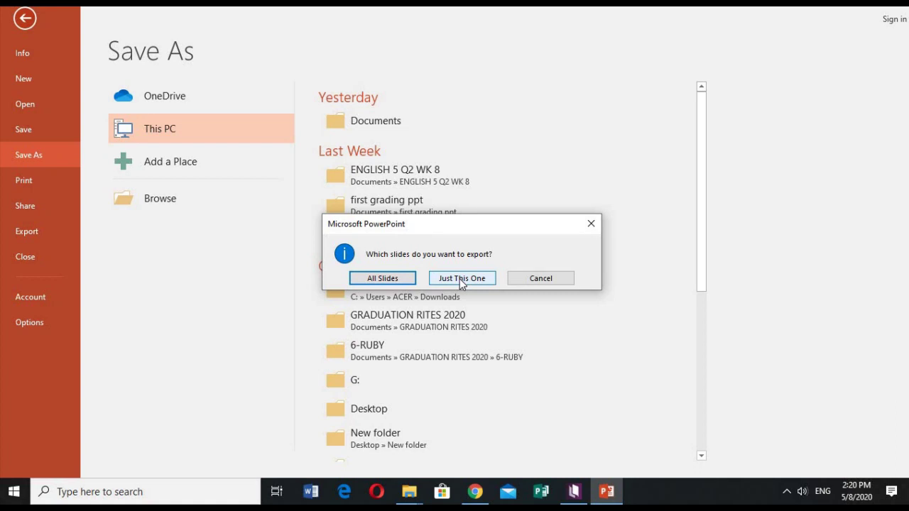
left_click(461, 278)
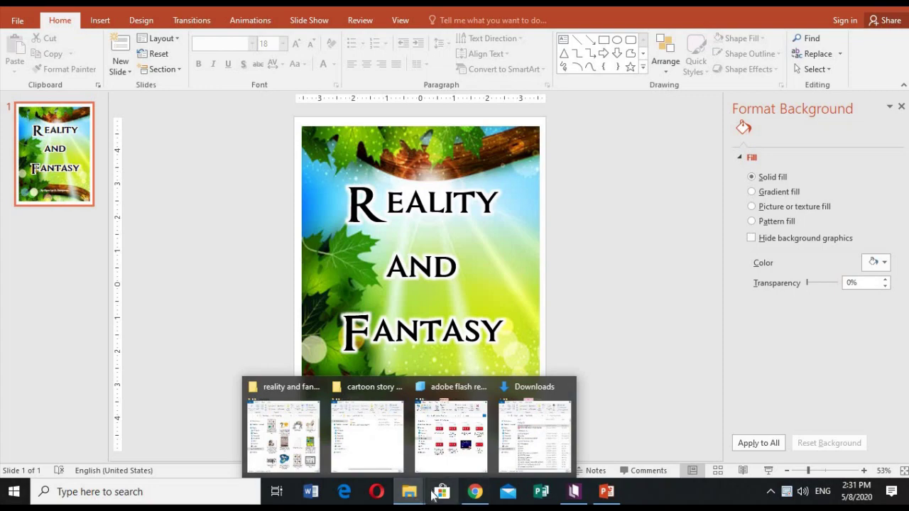
- Switch to File Explorer and open the "reality and fantasy cover" image from the Documents folder to check the exported cover
left_click(283, 434)
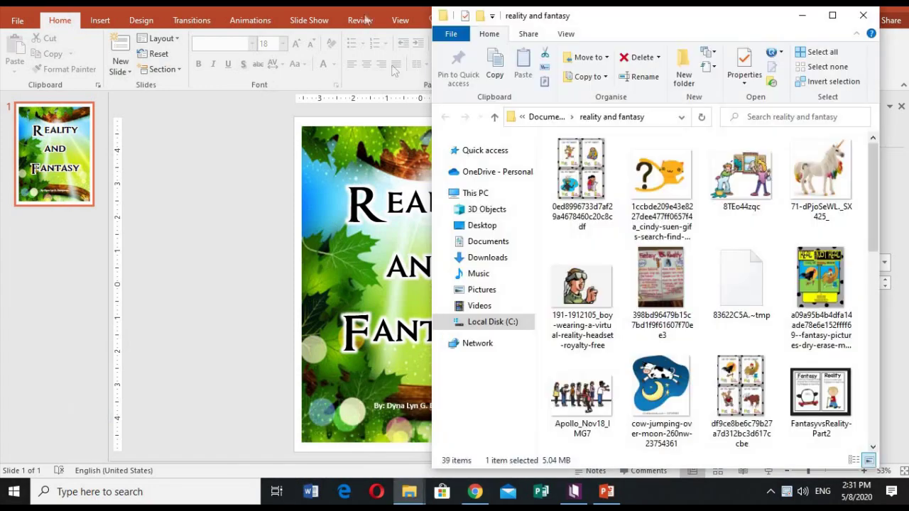
left_click(488, 245)
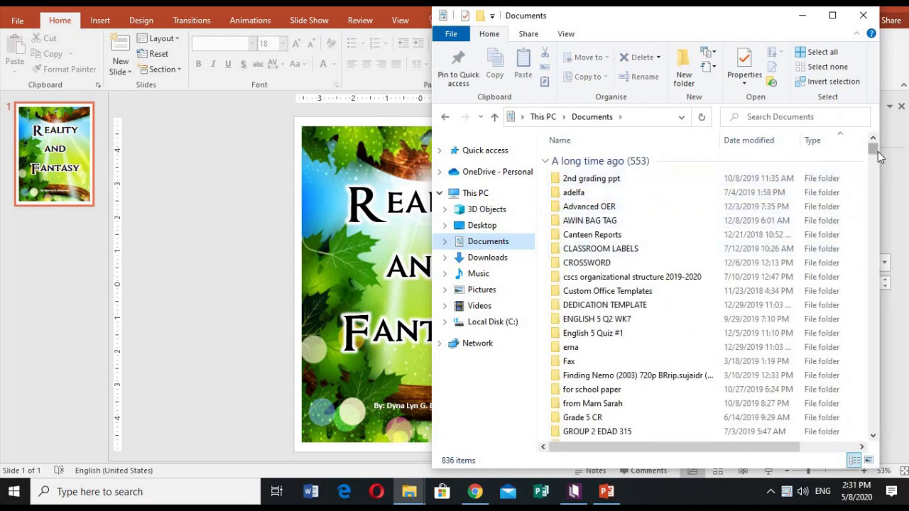
left_click_drag(878, 151, 880, 434)
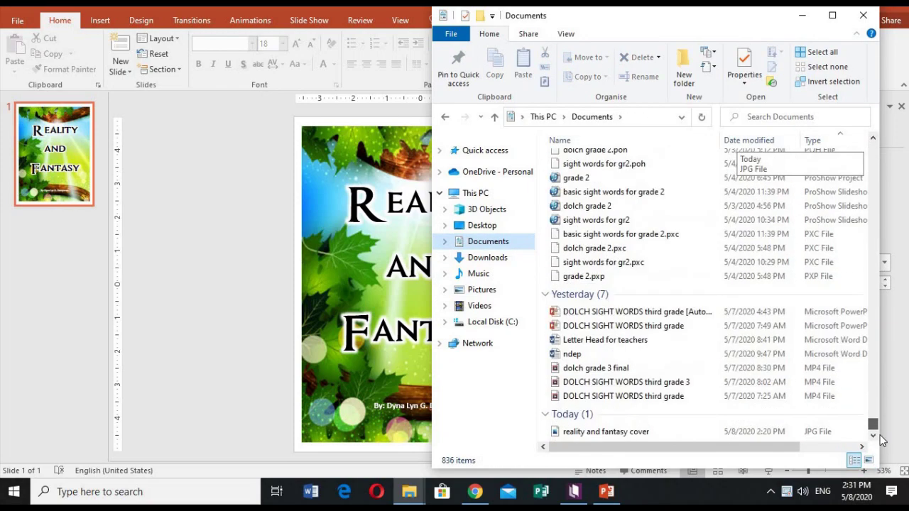
double_click(632, 431)
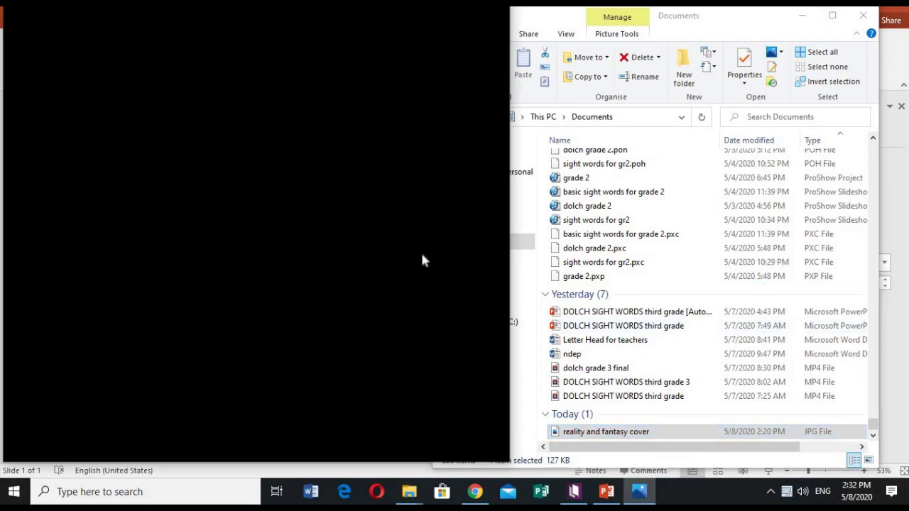
left_click(646, 498)
left_click(642, 495)
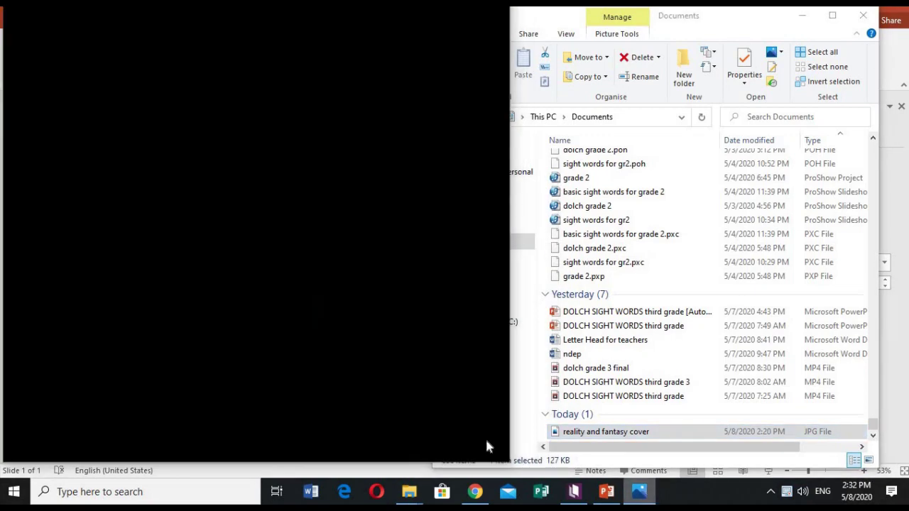
left_click(760, 25)
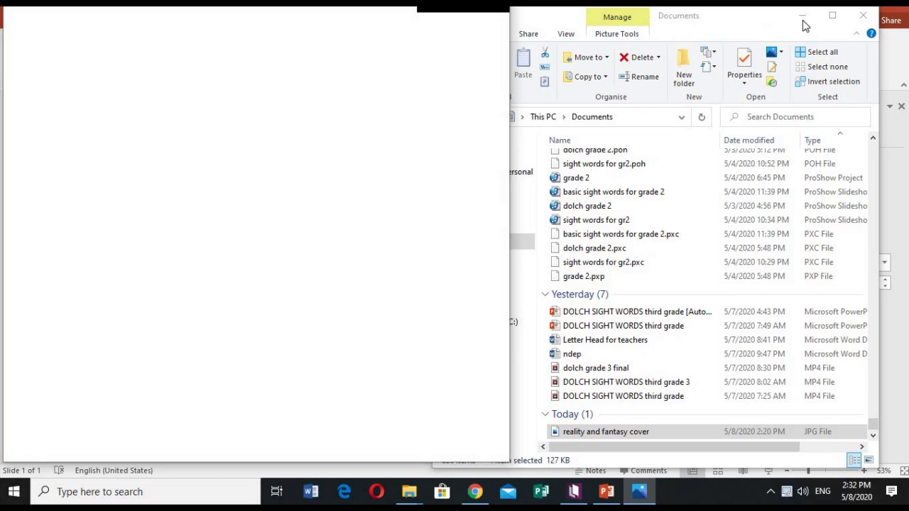
key("alt+Tab")
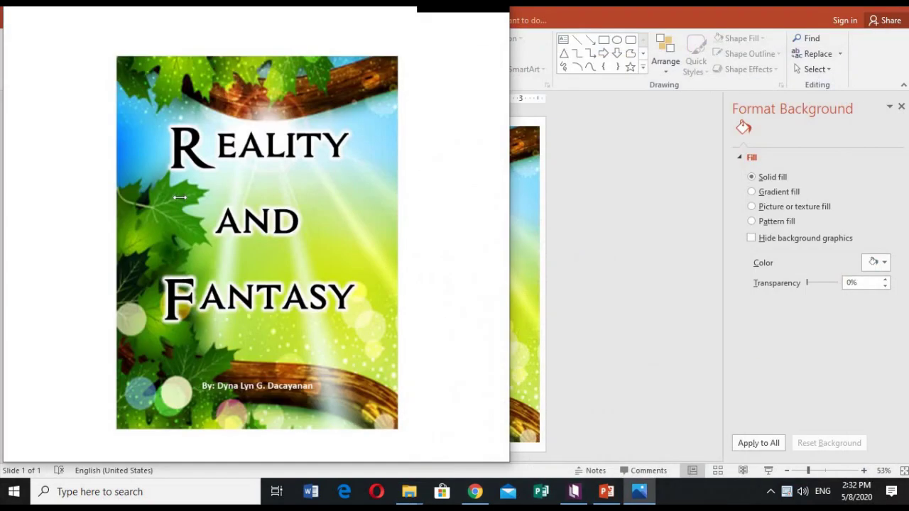
mouse_move(155, 297)
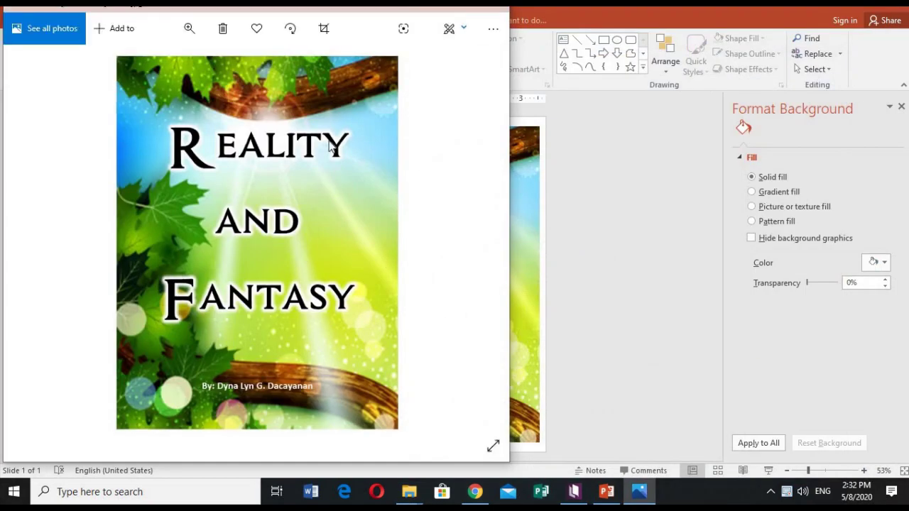